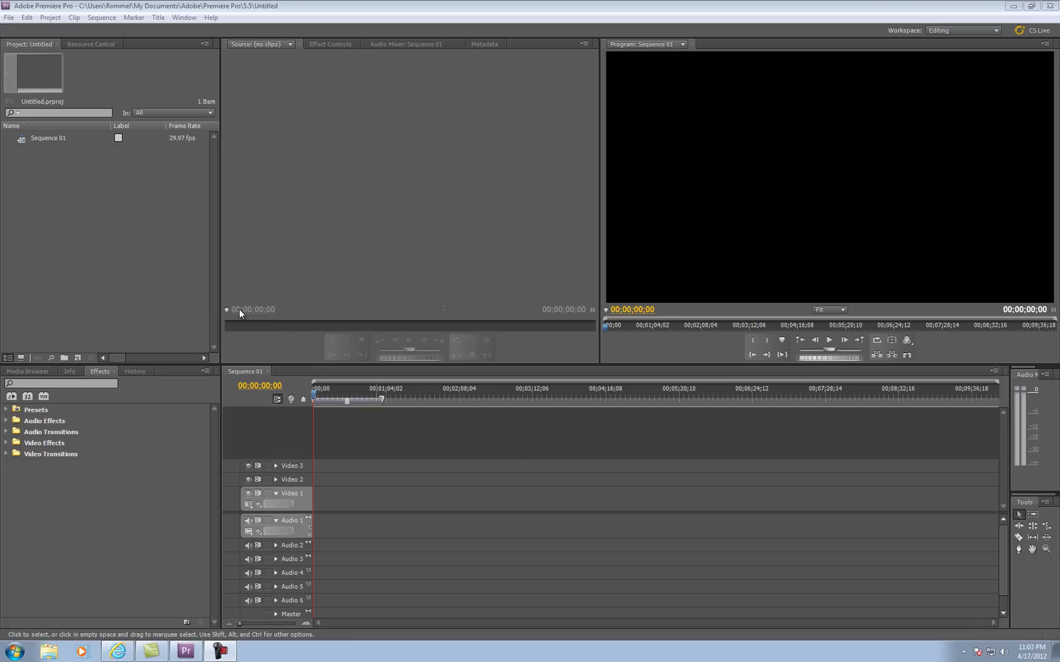
Import the Judo video file into the project from the Project panel's Import dialog.
right_click(98, 221)
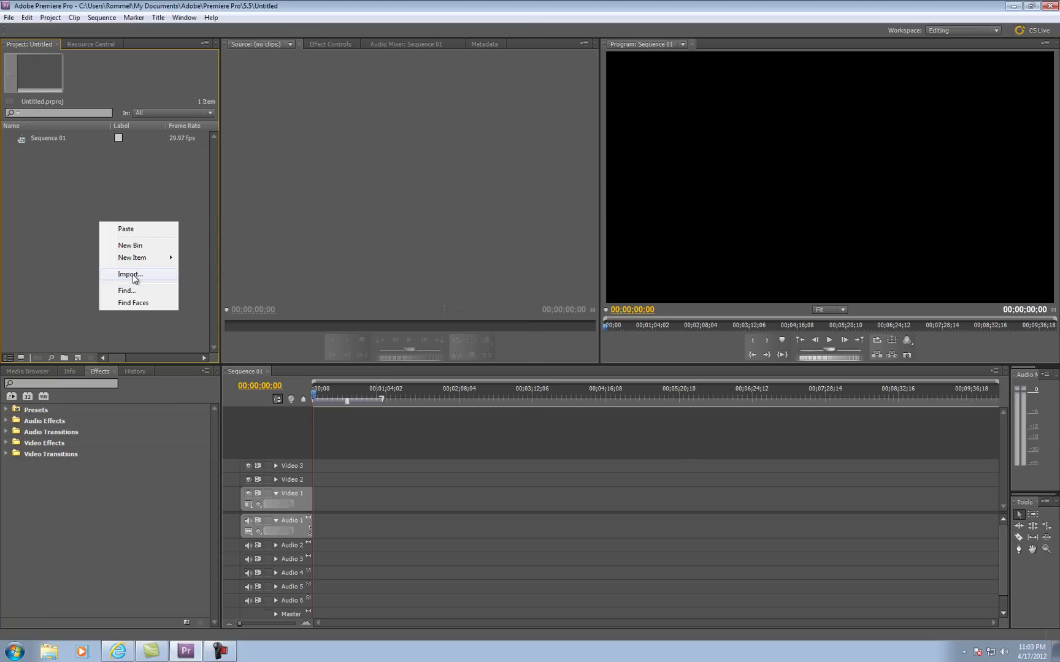
left_click(132, 275)
left_click(129, 100)
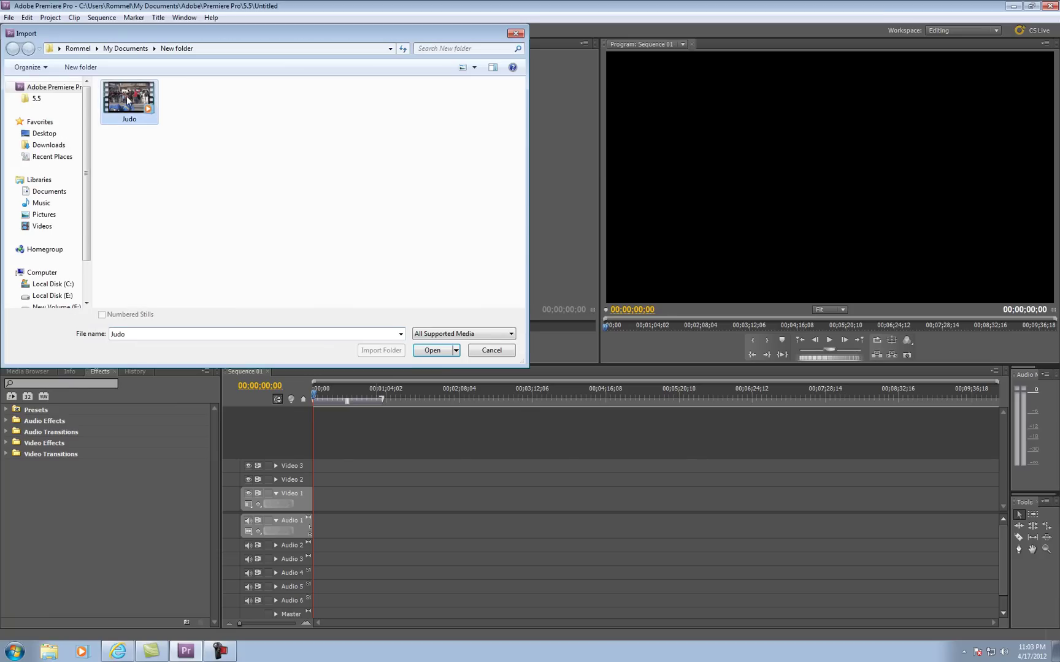
left_click(431, 350)
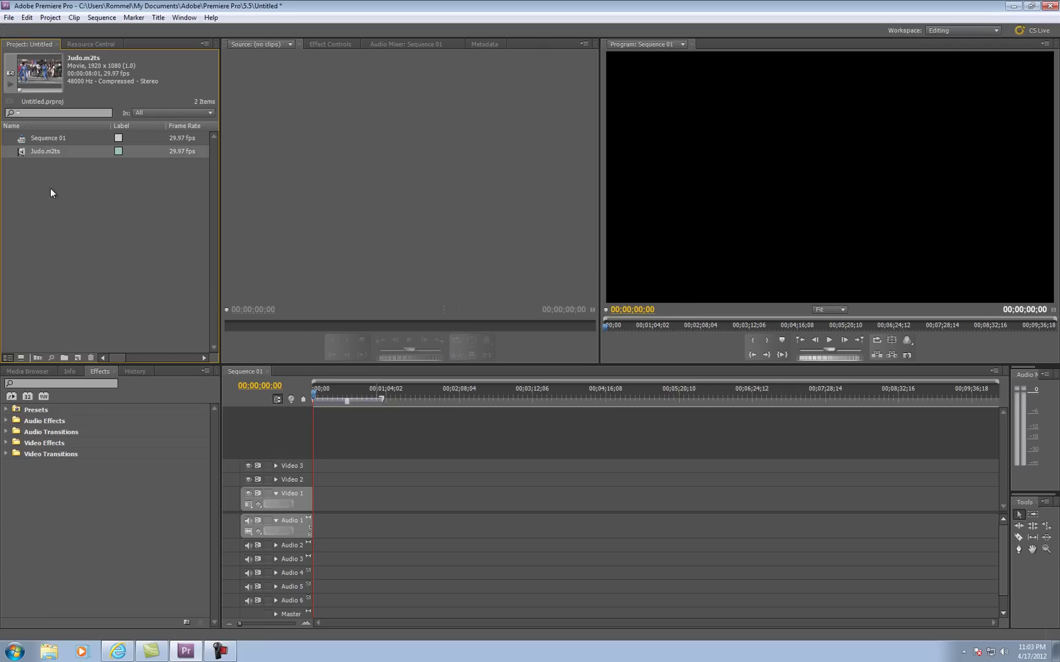
left_click_drag(24, 155, 319, 512)
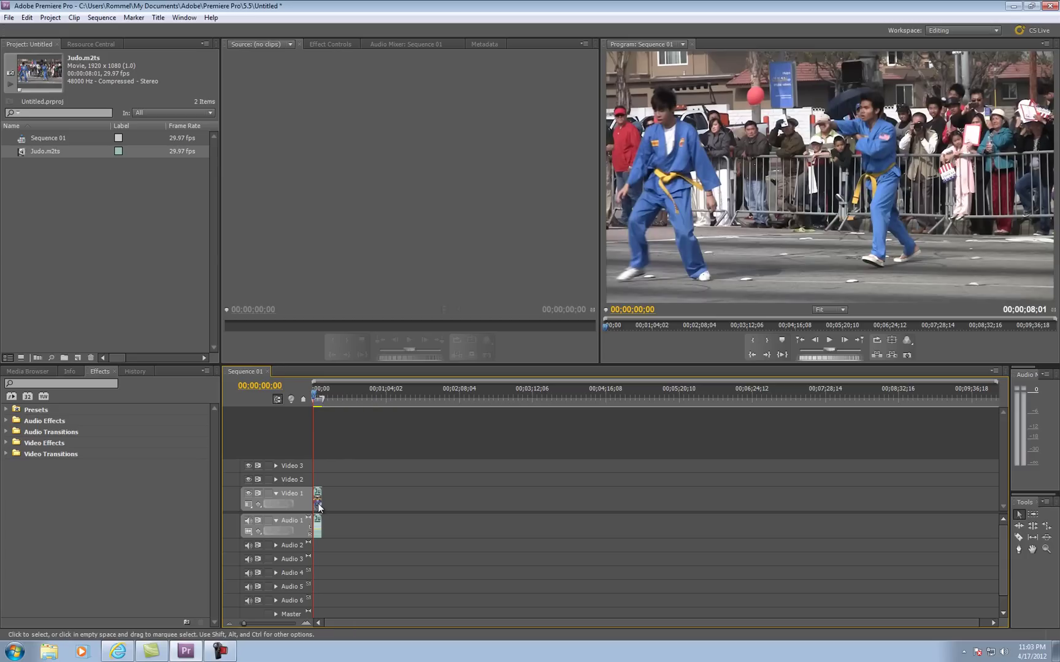
left_click(306, 623)
left_click(305, 623)
left_click(305, 624)
left_click(306, 623)
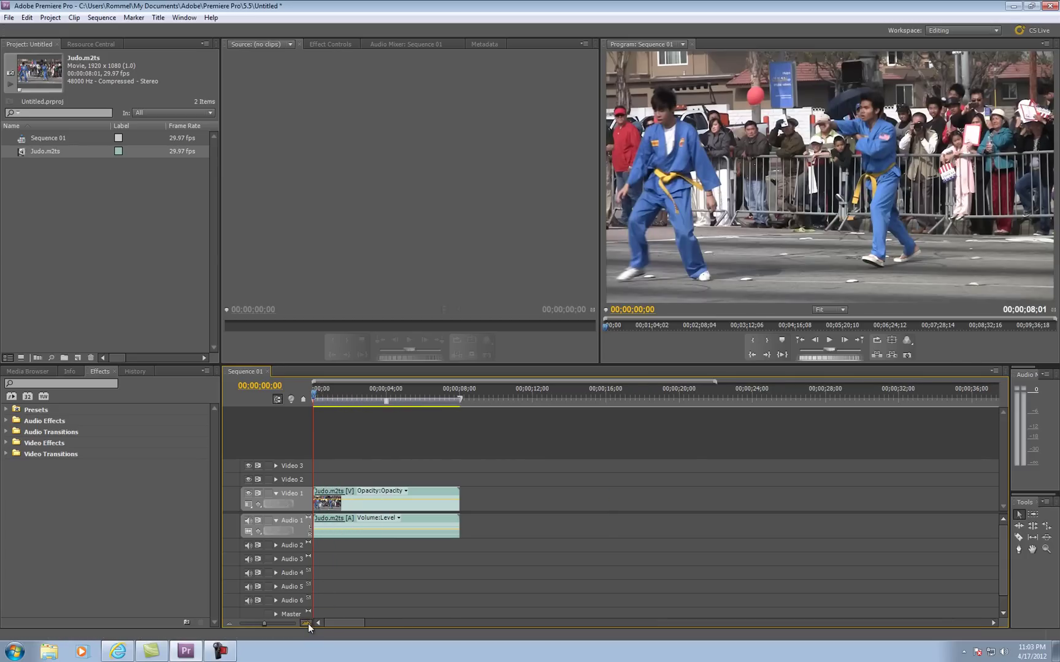
left_click(308, 624)
left_click(308, 624)
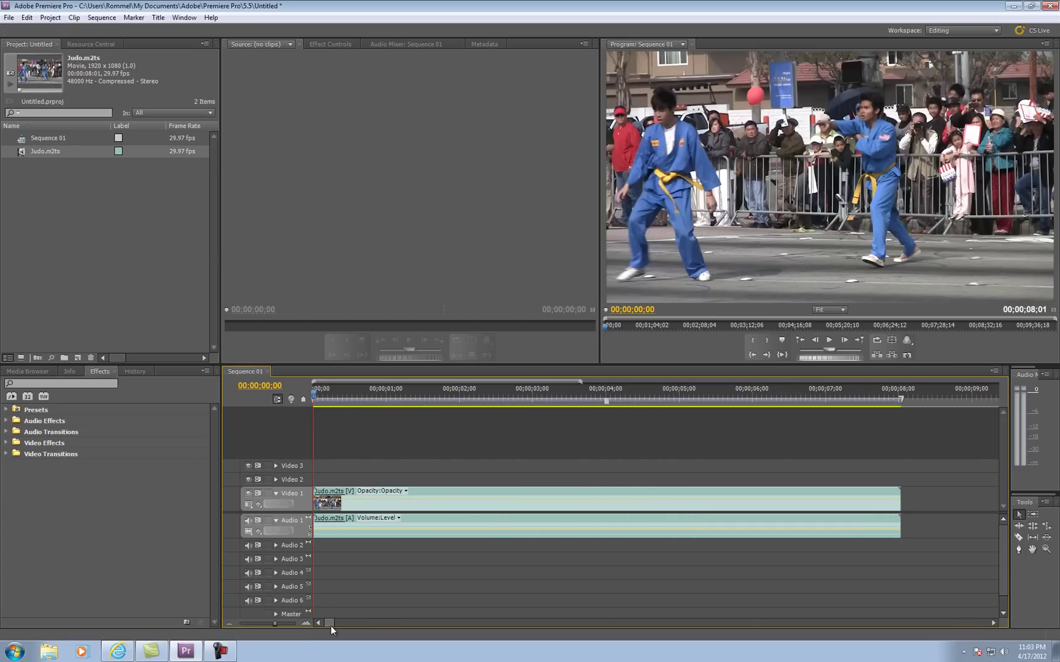
left_click(830, 343)
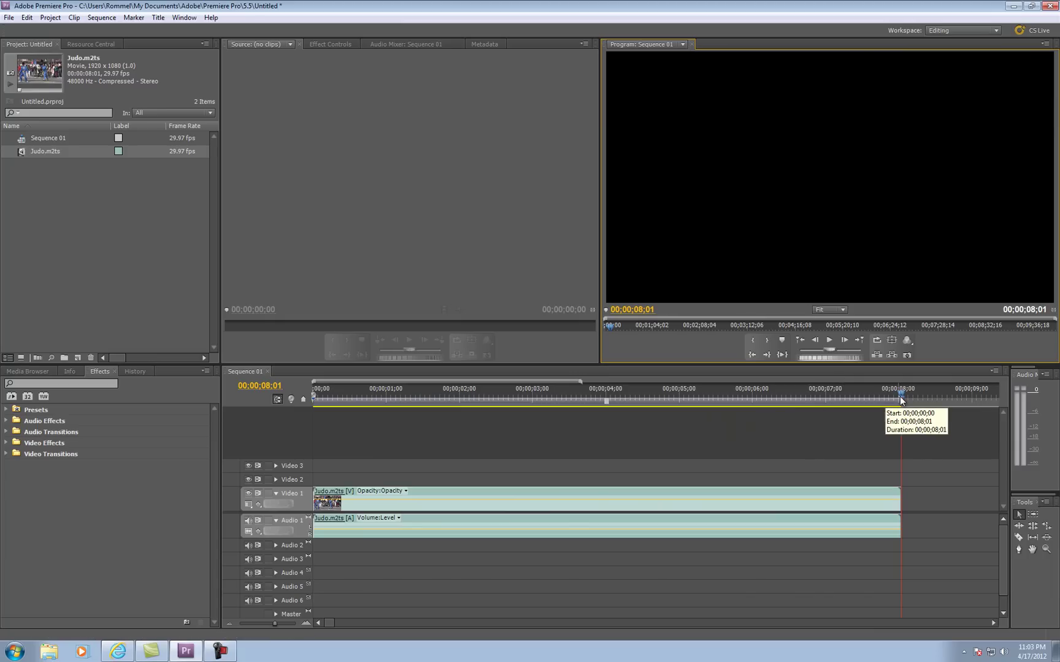
left_click_drag(900, 396, 314, 396)
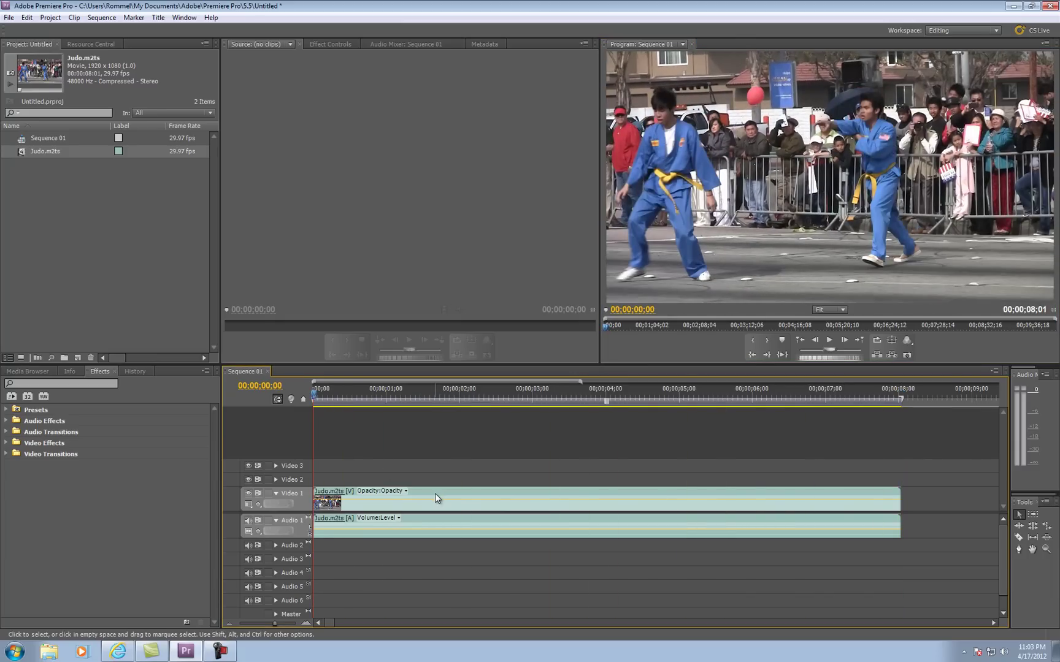
left_click(434, 494)
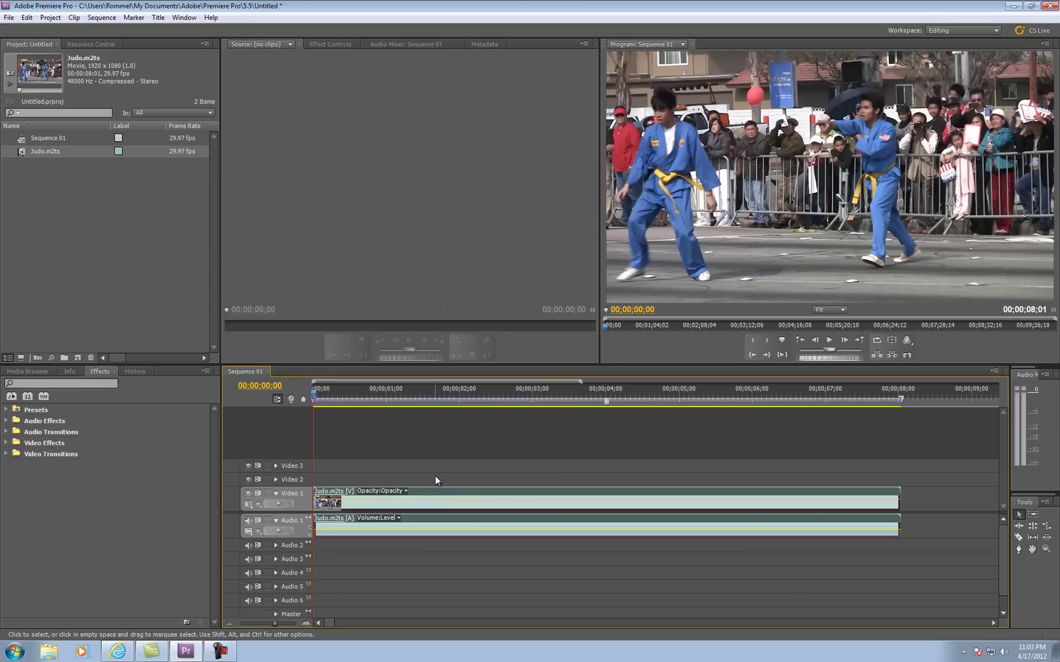
key("Delete")
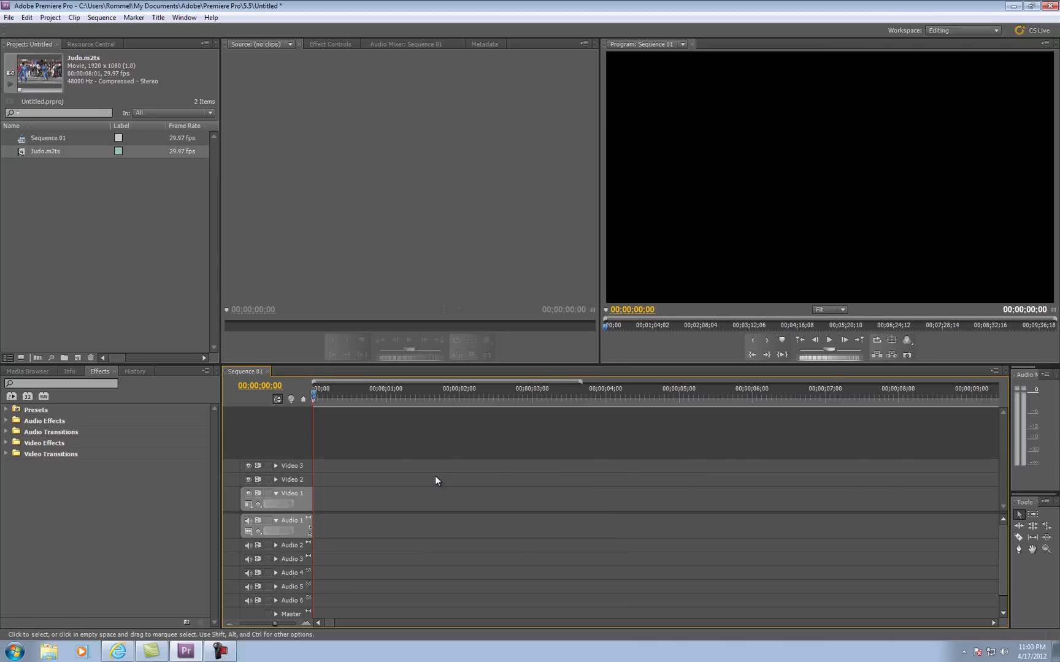
Copy Judo.m2ts and paste a duplicate into the Project panel, then select the first copy.
left_click(115, 151)
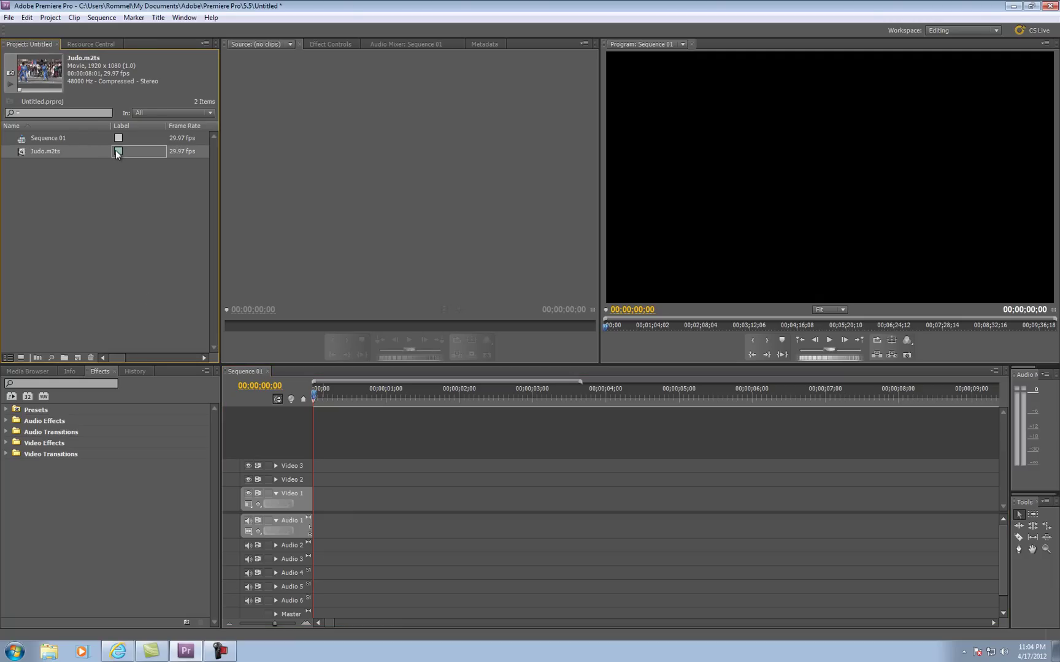
right_click(115, 150)
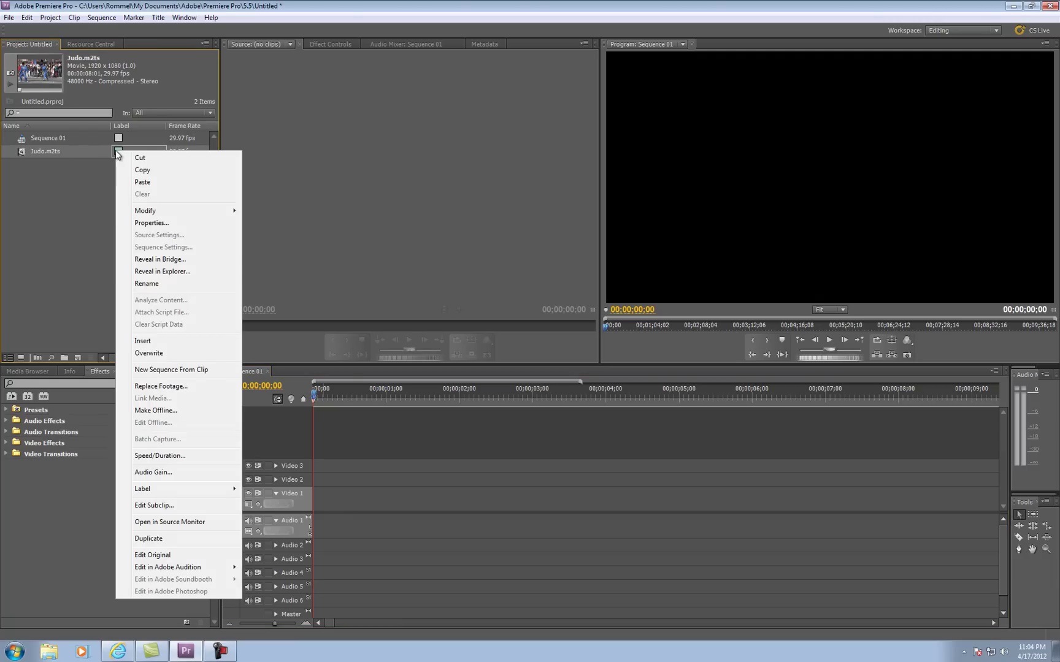
left_click(135, 171)
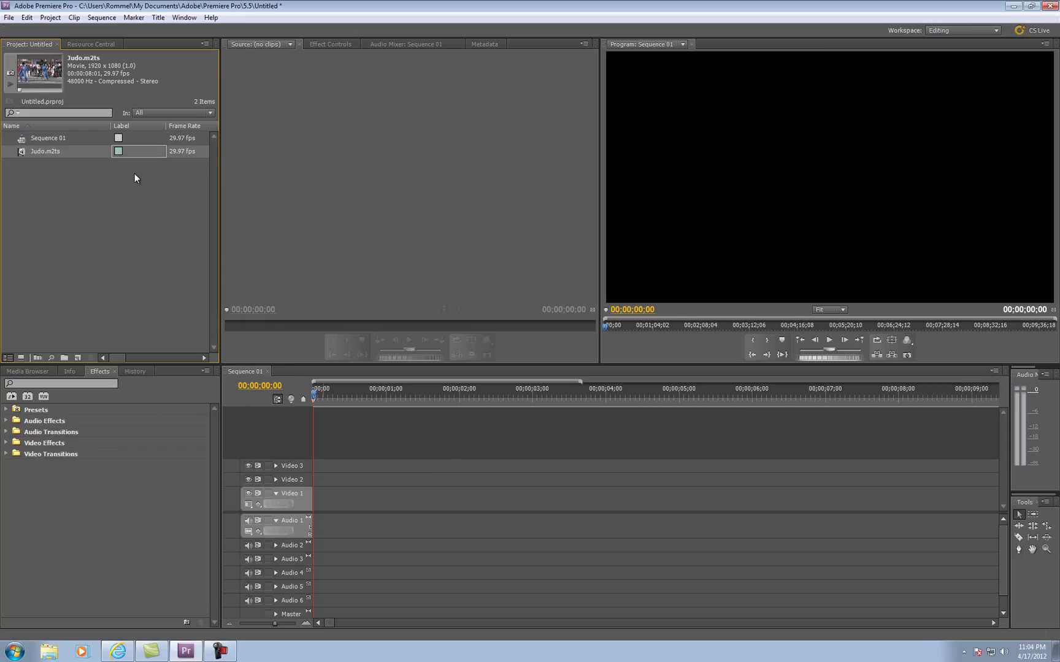
left_click(96, 196)
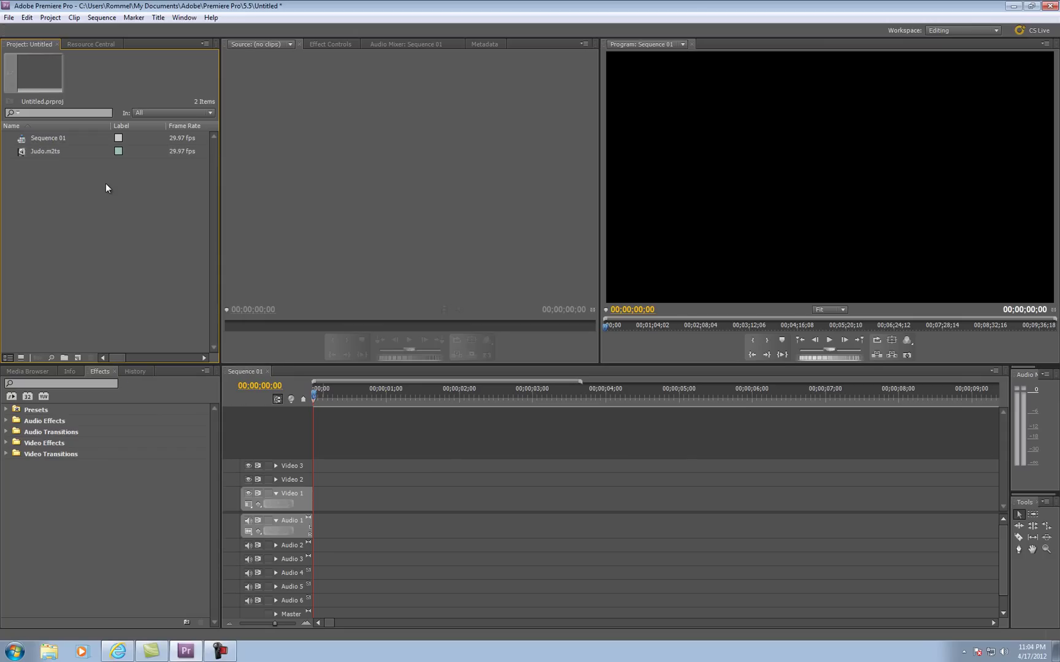
right_click(106, 185)
left_click(127, 191)
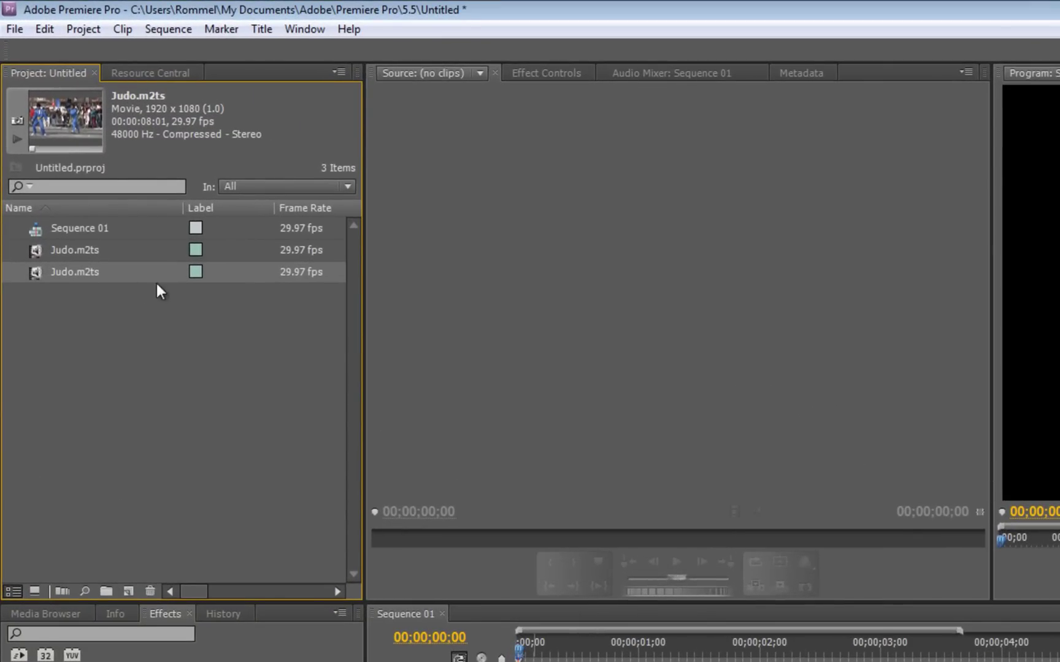
left_click(66, 251)
left_click(76, 298)
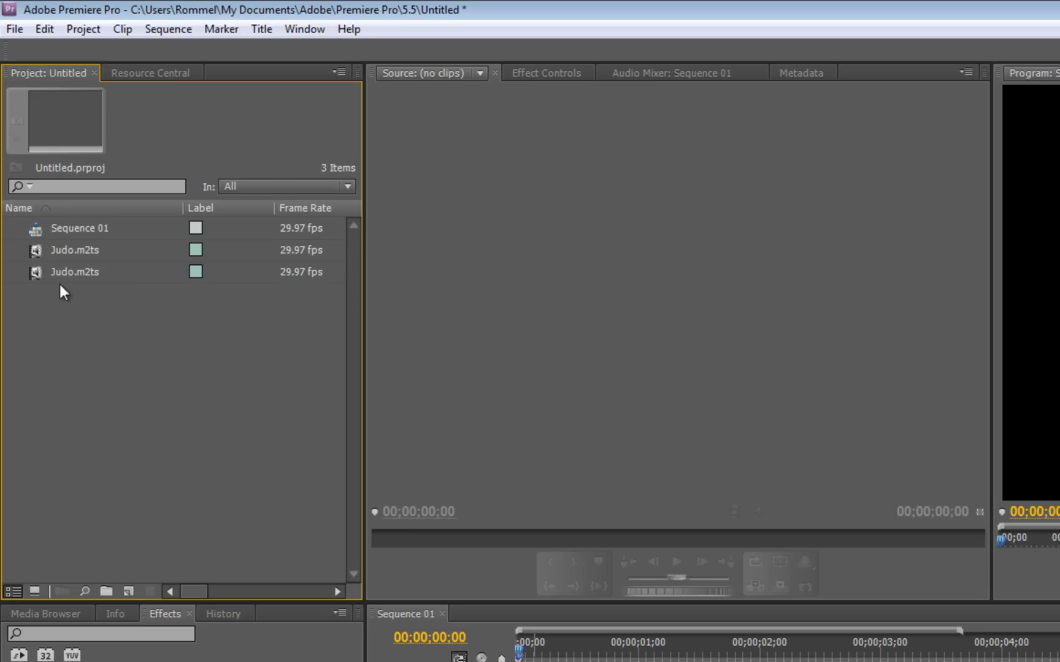
left_click(39, 252)
Load the first Judo.m2ts into the Source monitor and play it past the throw.
left_click_drag(38, 251, 605, 295)
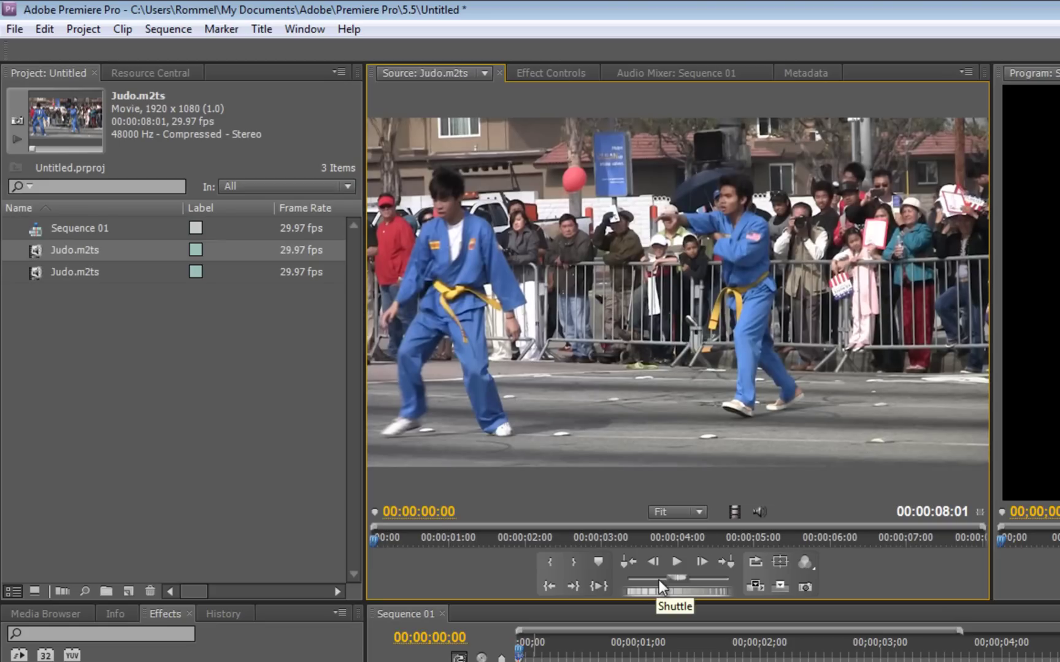
left_click(677, 563)
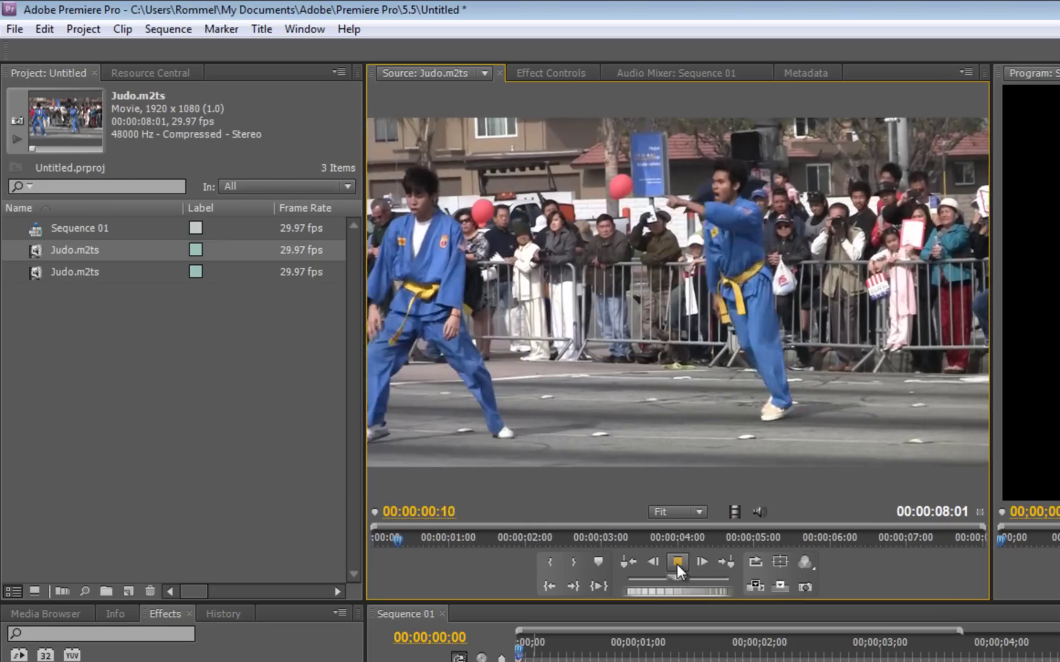
left_click(676, 562)
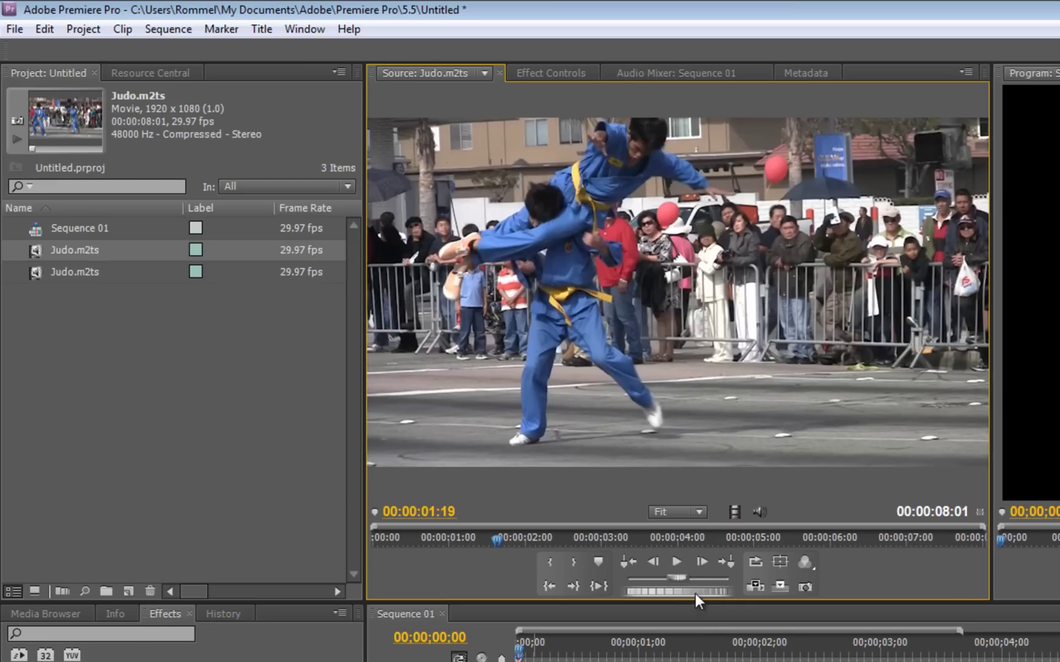
Step frames back and forward to cue the clip at 00:00:01:14.
left_click(654, 562)
left_click(654, 562)
left_click(657, 565)
left_click(658, 565)
left_click(658, 565)
left_click(657, 565)
left_click(657, 565)
left_click(657, 565)
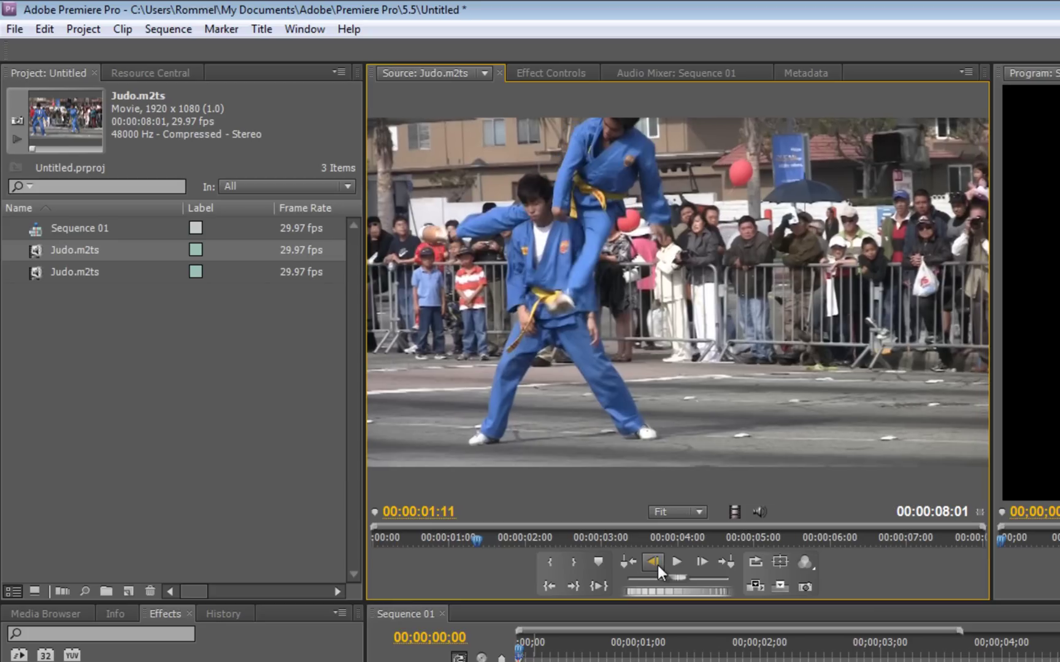
left_click(704, 559)
left_click(704, 559)
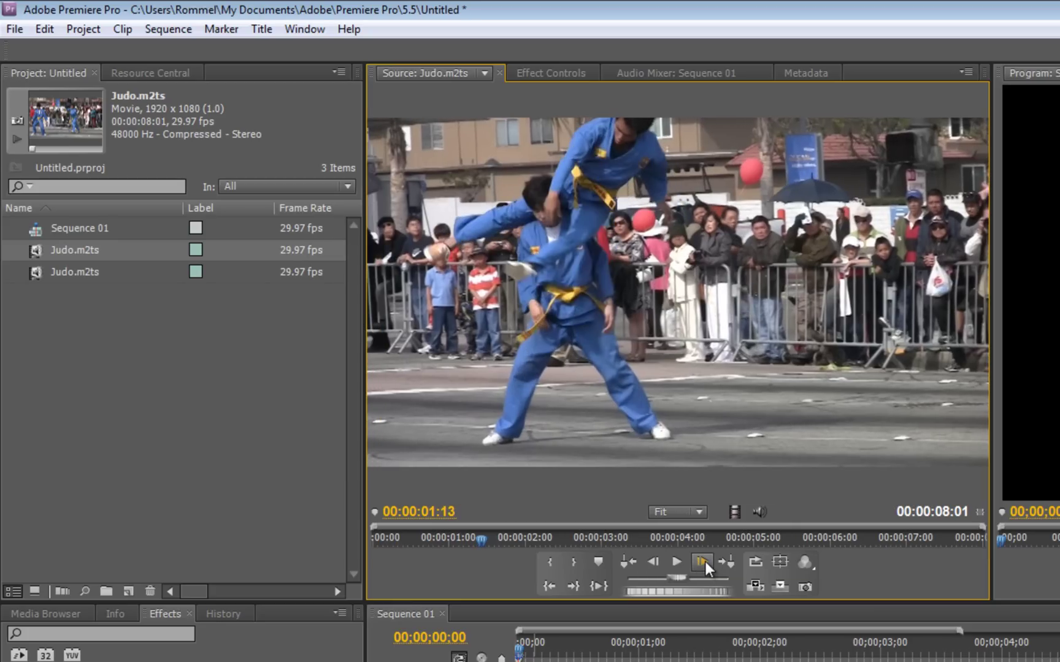
left_click(704, 559)
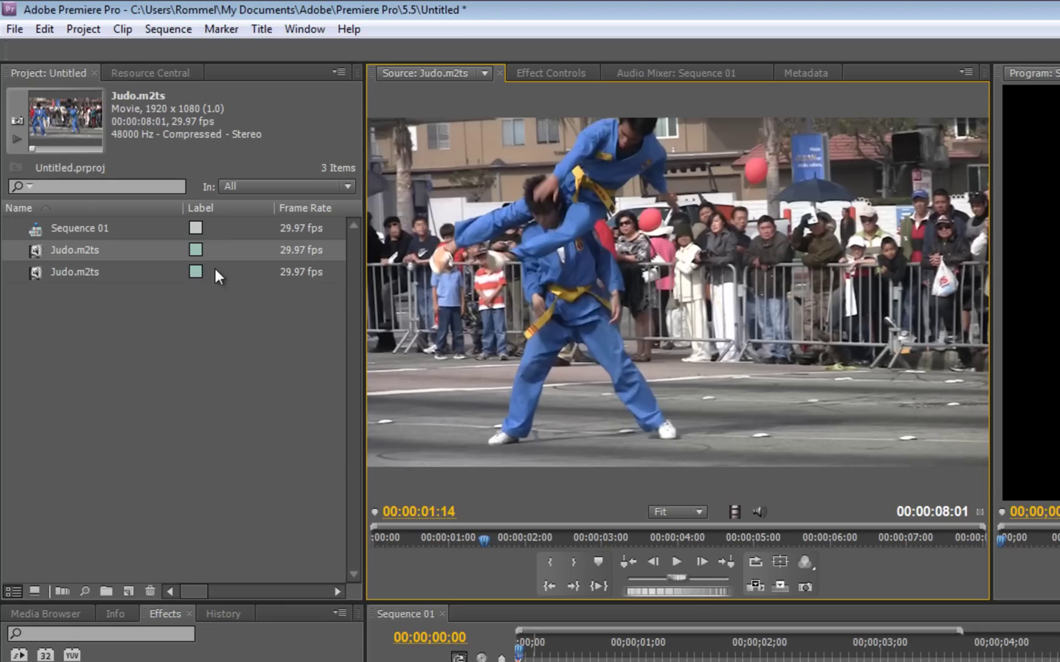
Interpret the first Judo.m2ts at an assumed 10 fps, stretching it to 00;00;24;02.
right_click(198, 246)
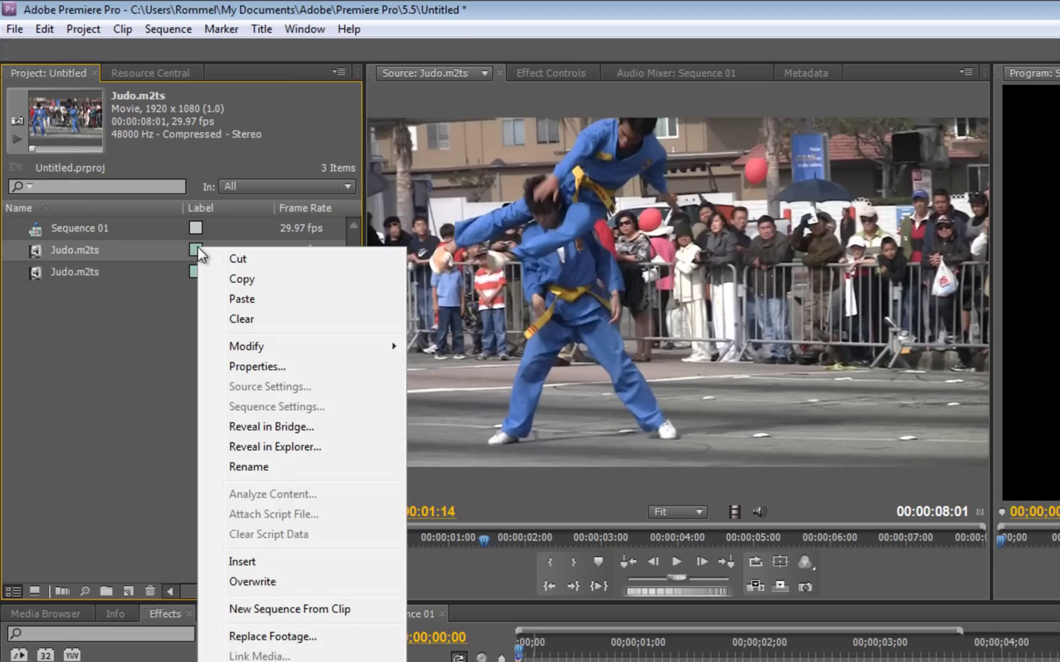
mouse_move(255, 347)
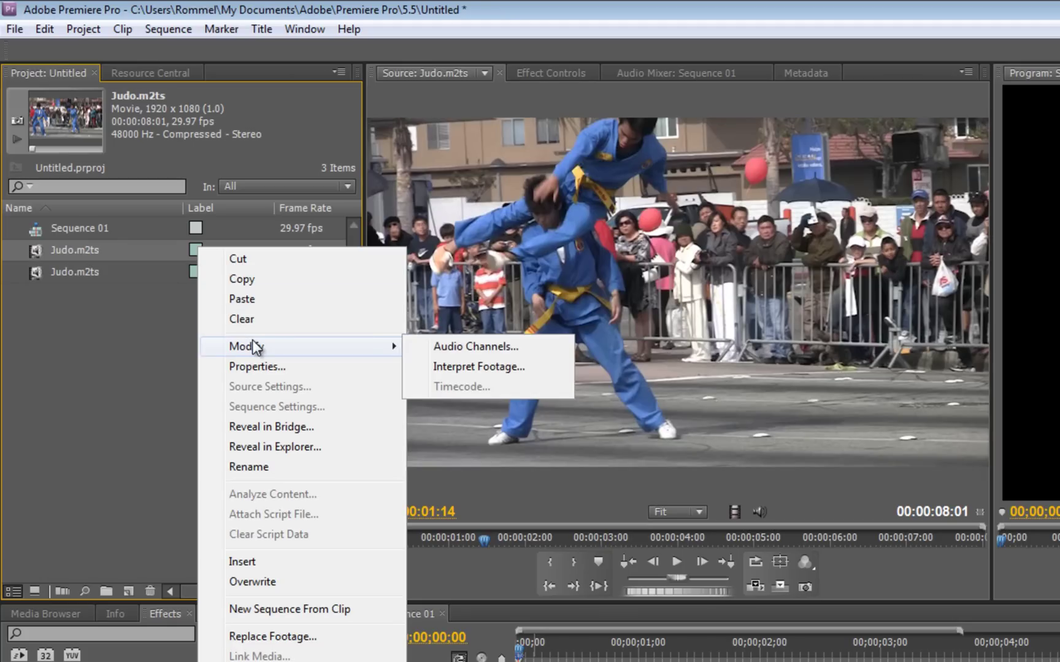
left_click(491, 366)
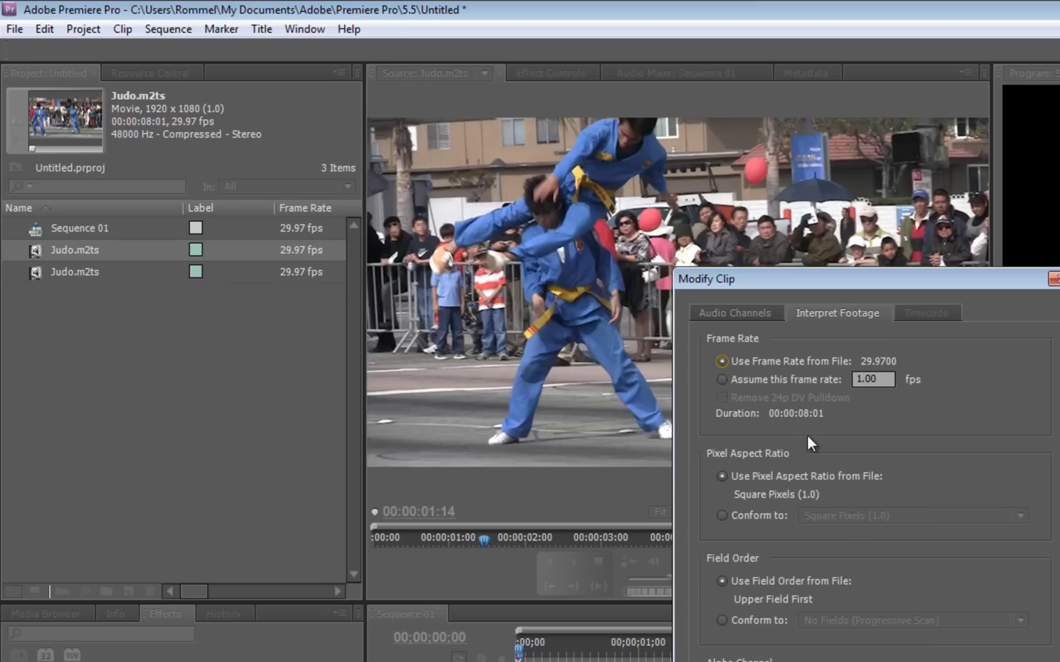
left_click(724, 380)
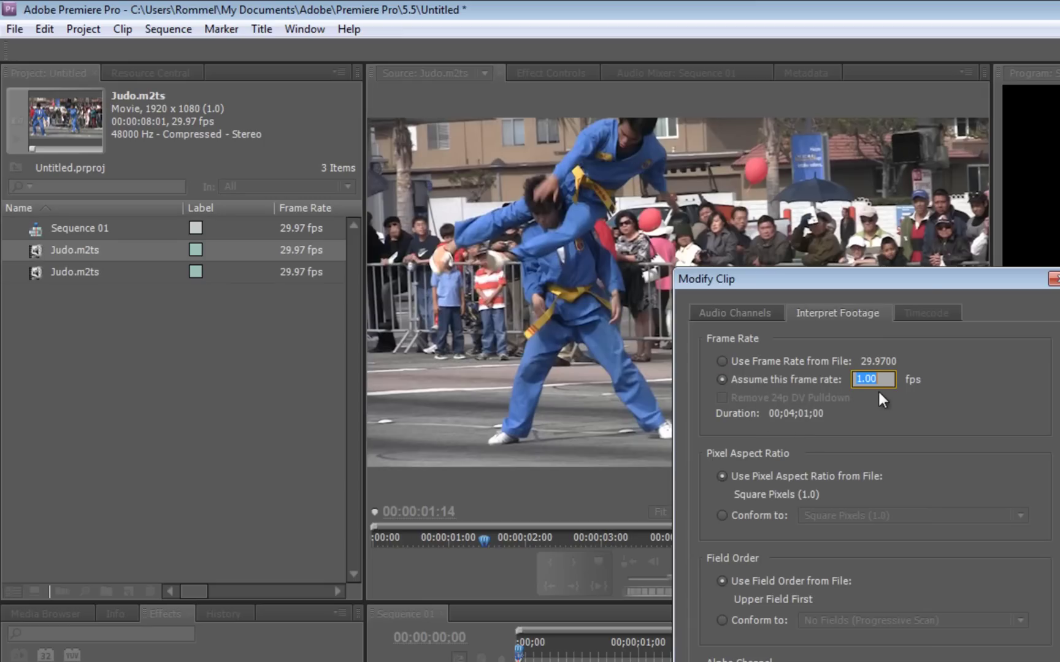
type("10")
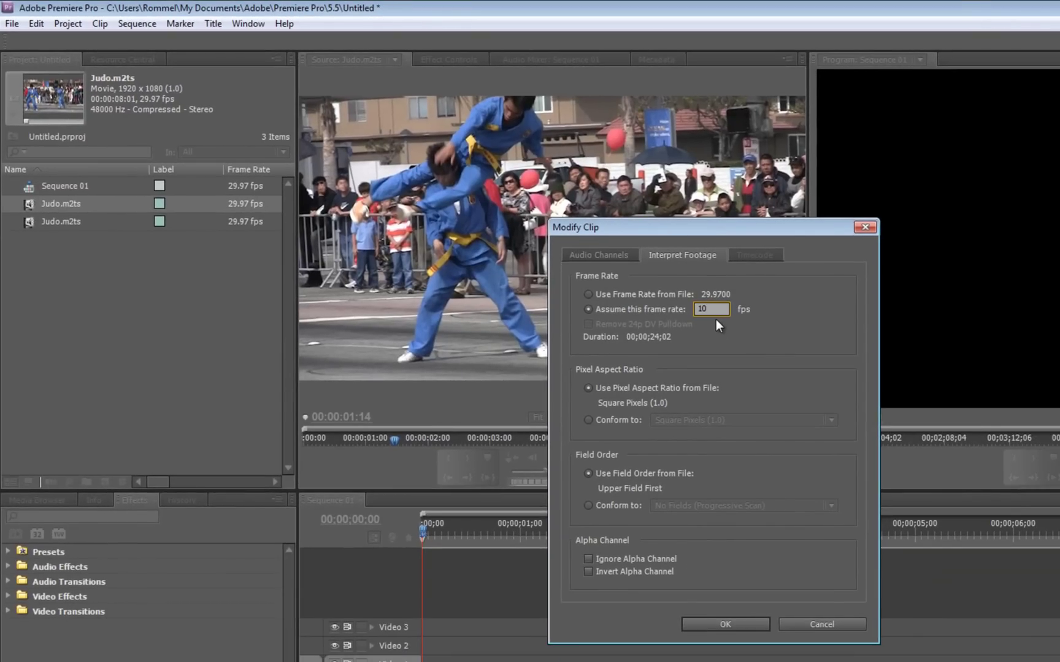
left_click(753, 627)
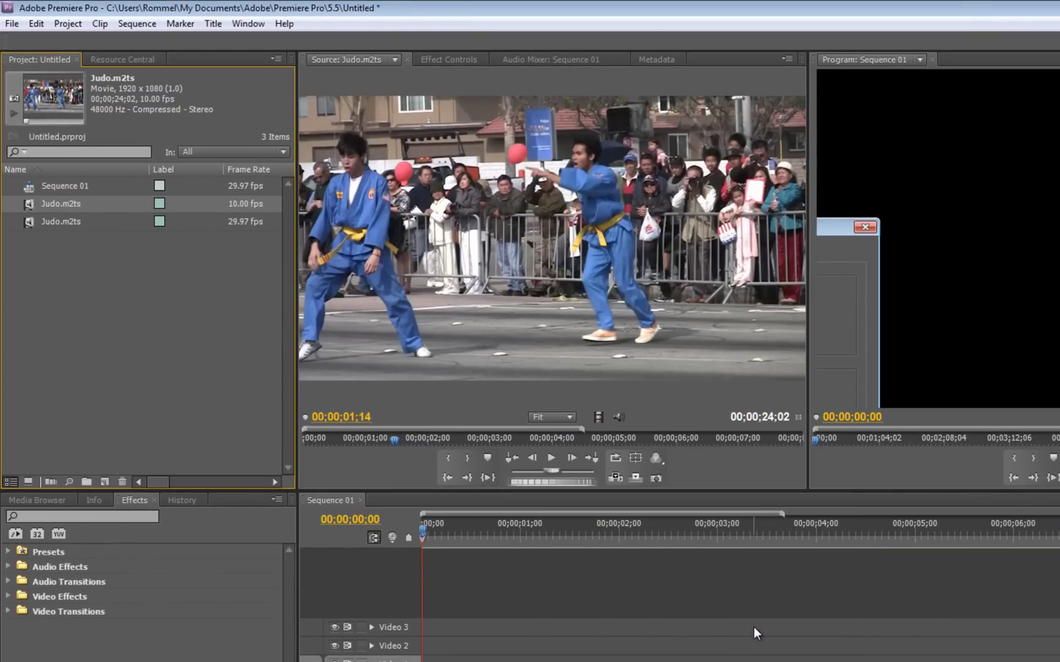
Play the 10 fps clip, then step frames to cue it at 00;00;04;11.
left_click(556, 461)
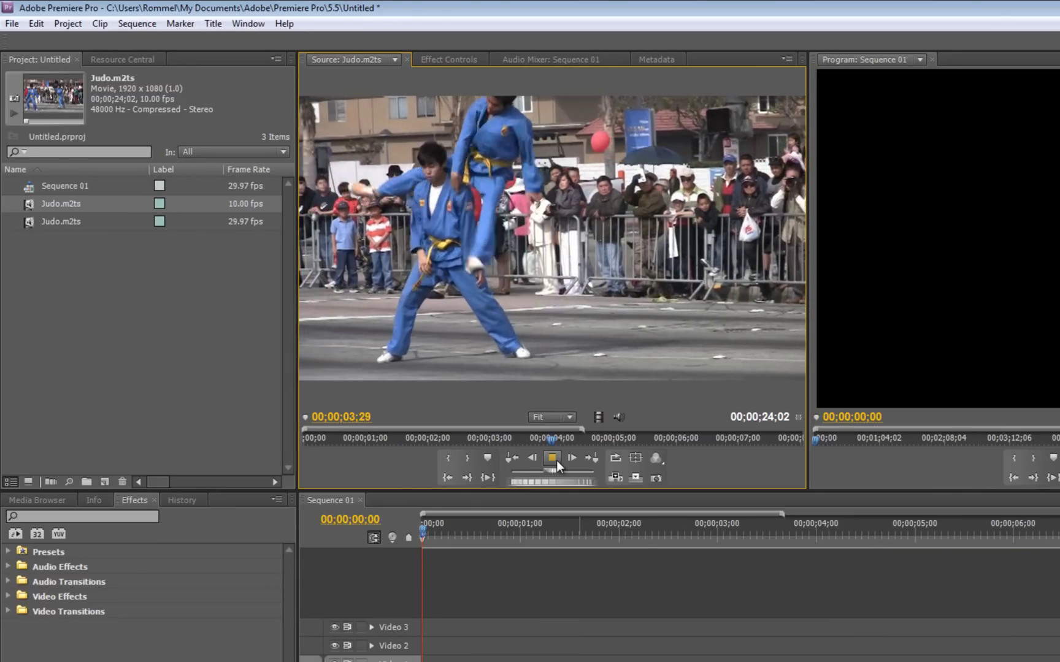
left_click(556, 460)
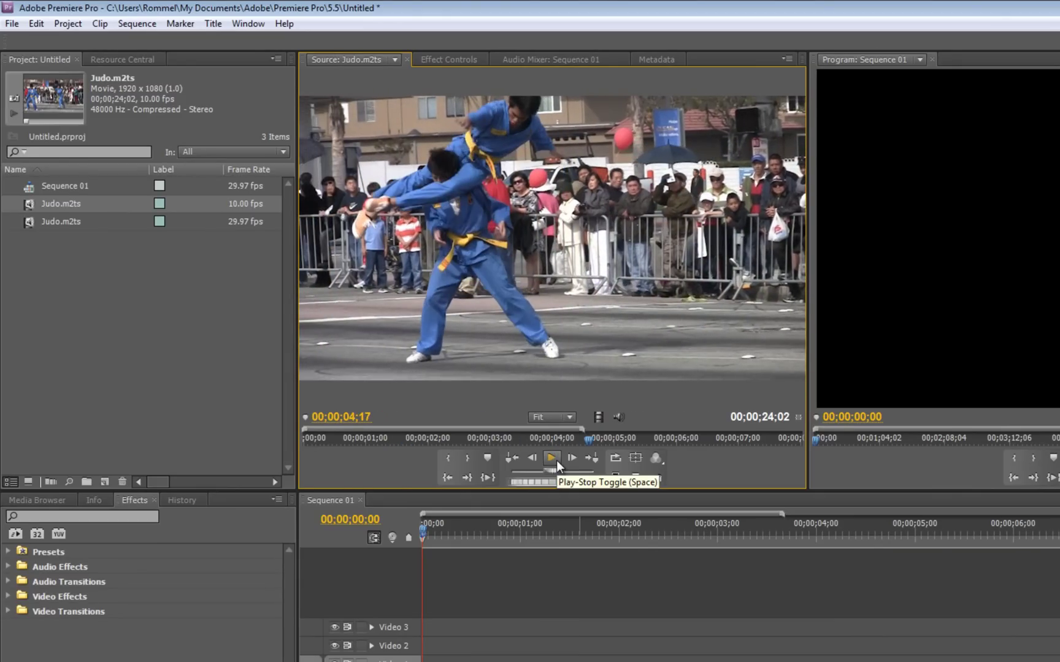
key("Left")
key("Left")
key("Left")
key("Left")
key("Left")
key("Left")
key("Left")
key("Left")
key("Left")
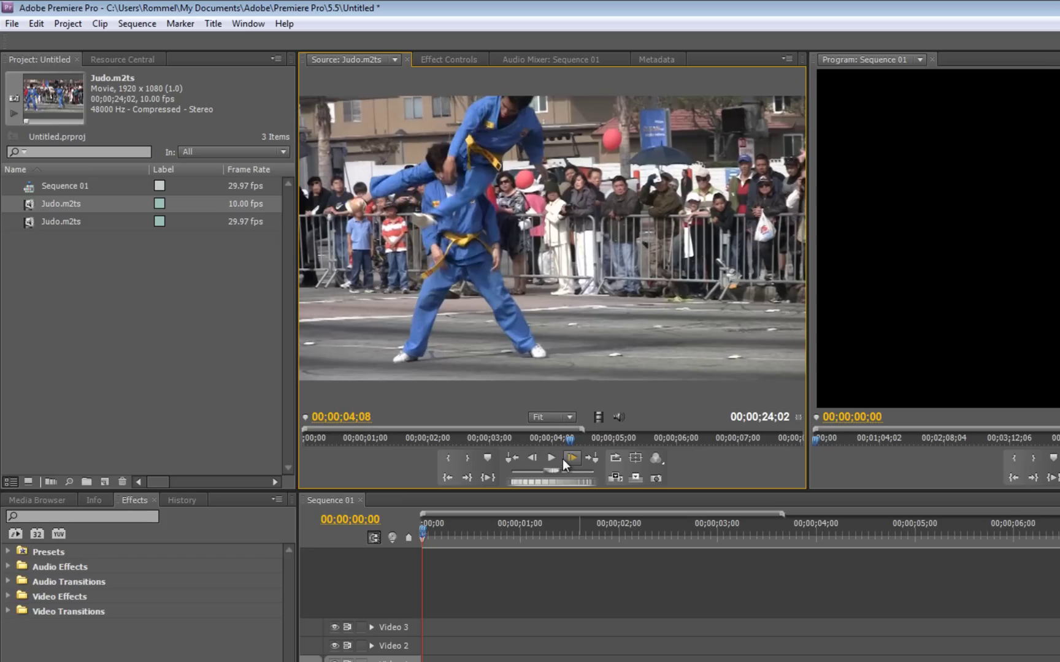
key("Right")
key("Right")
key("Right")
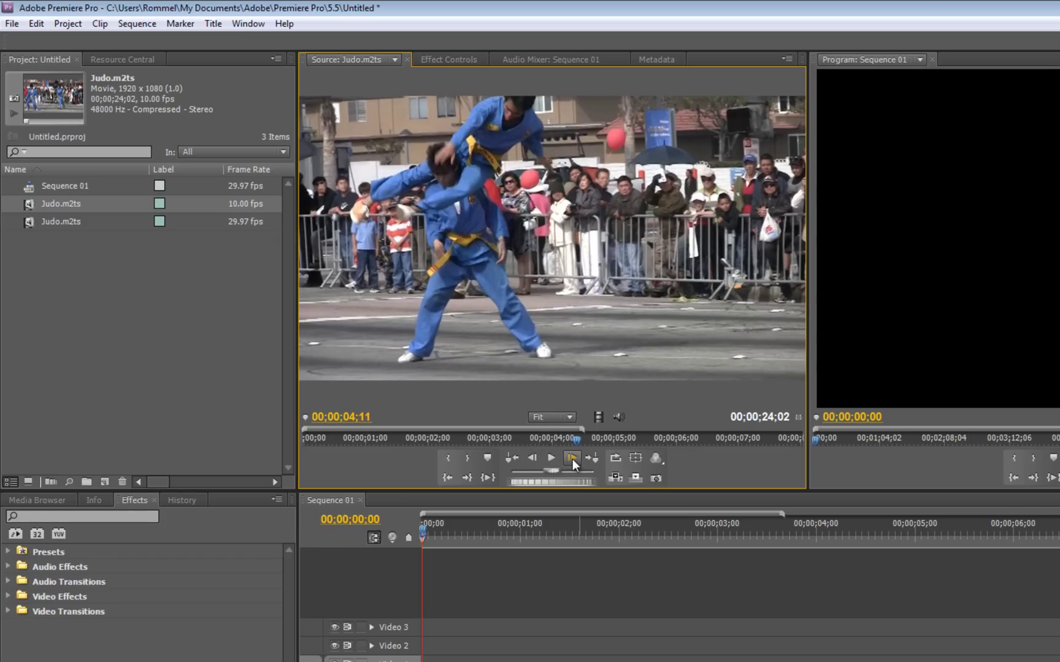
key("Right")
key("Right")
key("Right")
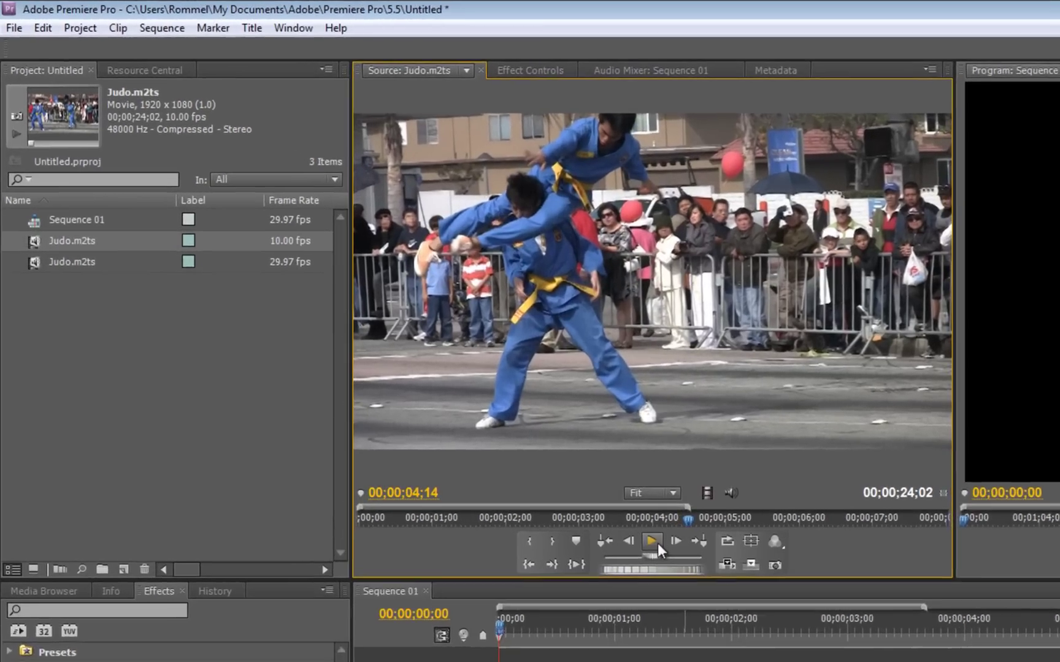
key("Left")
key("Left")
key("Left")
key("Left")
key("Left")
key("Left")
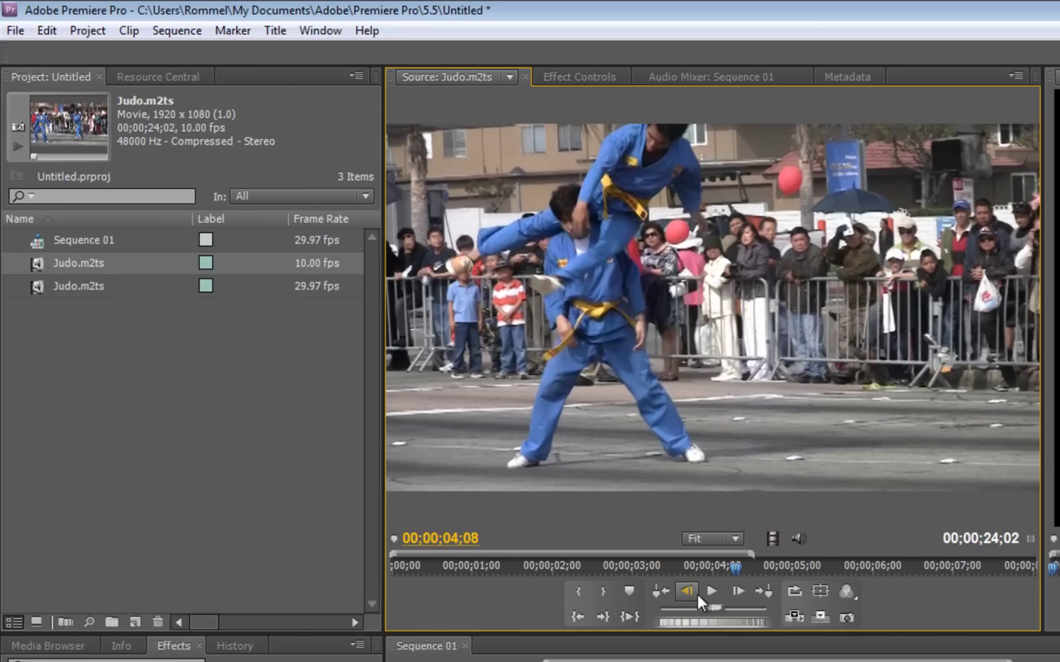
left_click(736, 593)
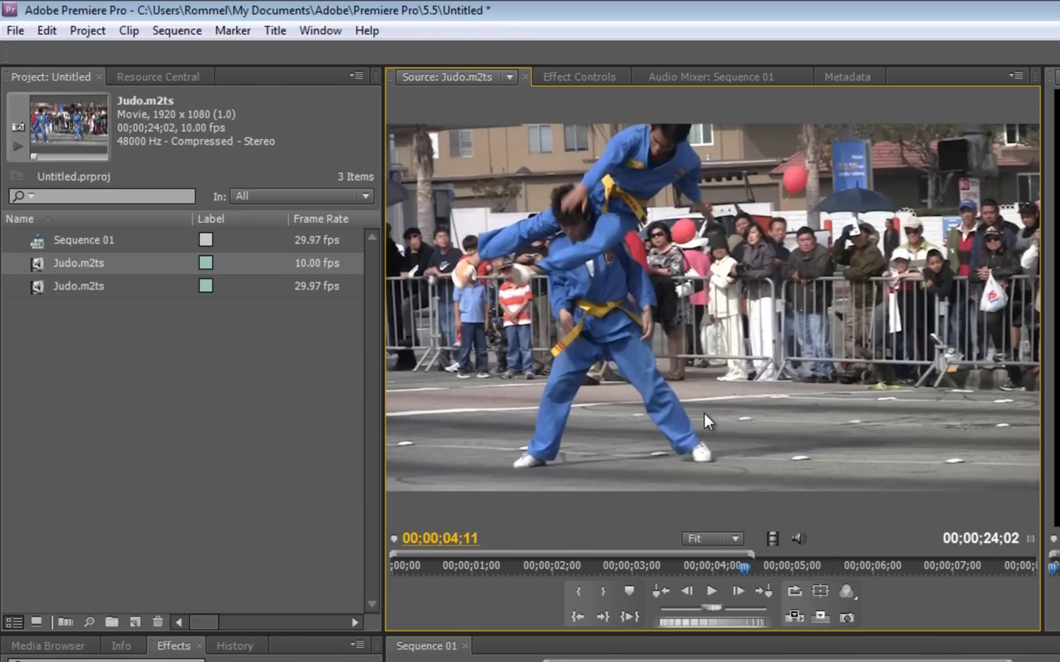
Mark In at 00;00;04;11 and play on until the throw lands.
left_click(579, 595)
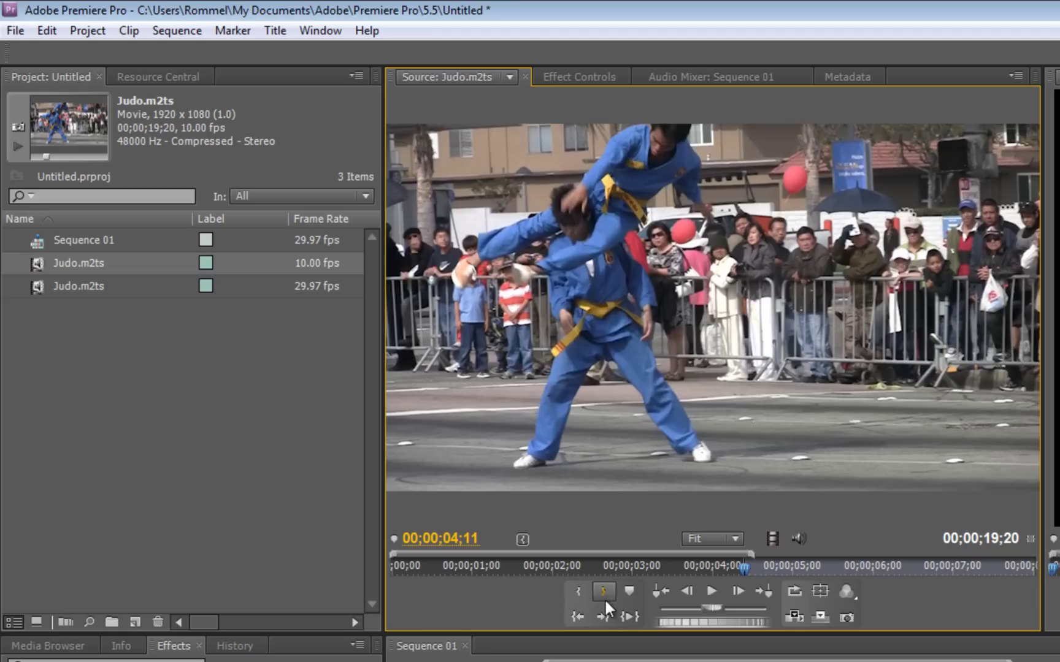
left_click(712, 596)
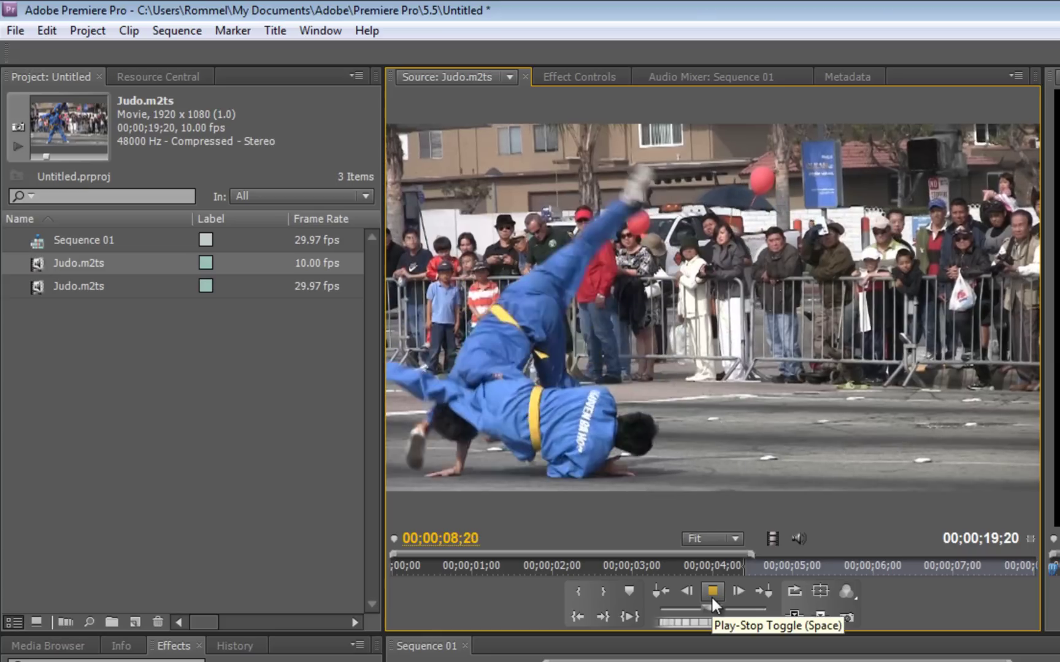
left_click(712, 598)
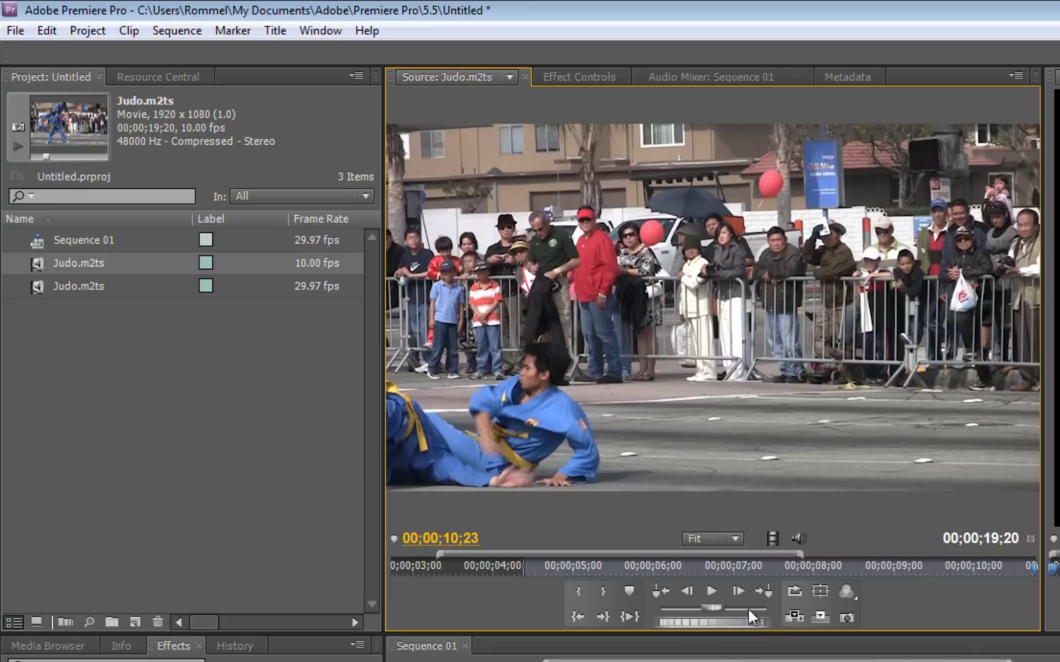
Step to 00;00;10;26 and mark Out for a 00;00;06;17 portion, then select the clip.
left_click(737, 592)
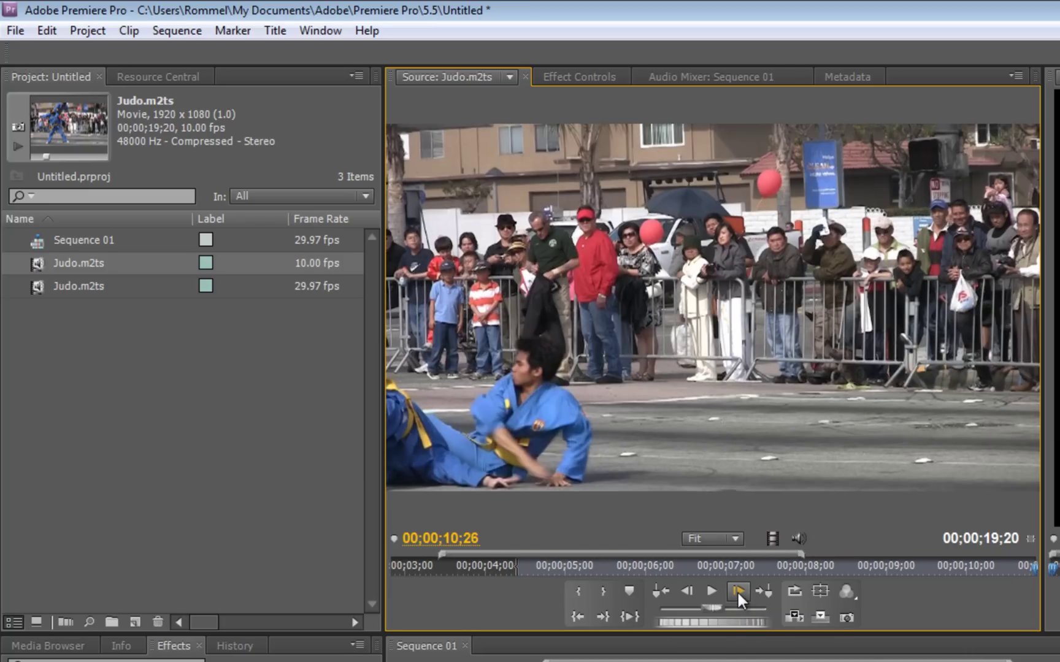
left_click(738, 590)
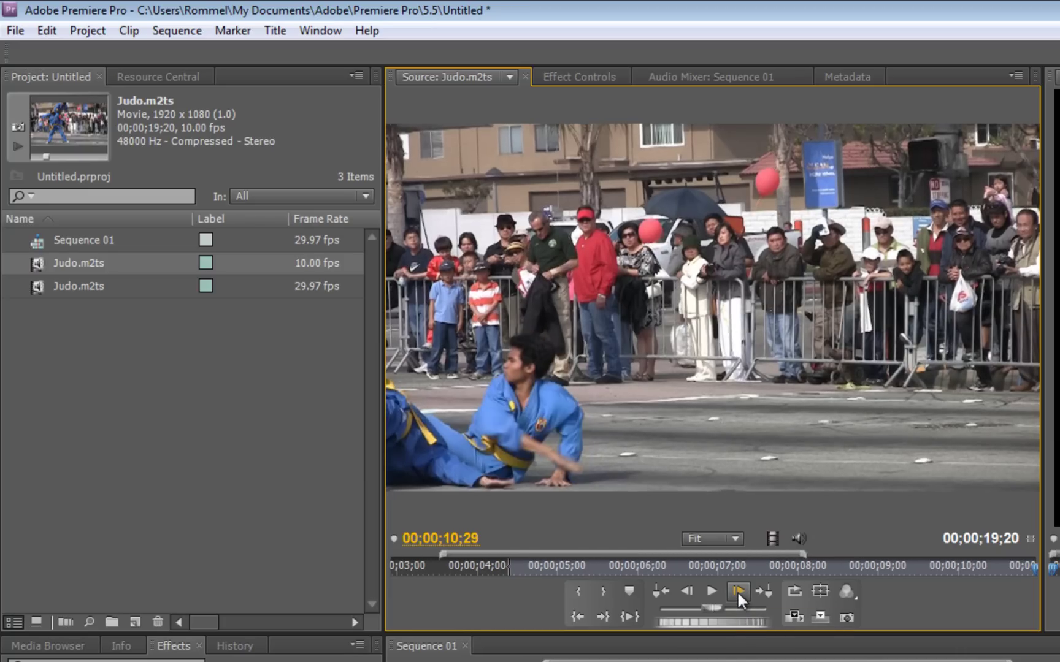
left_click(738, 590)
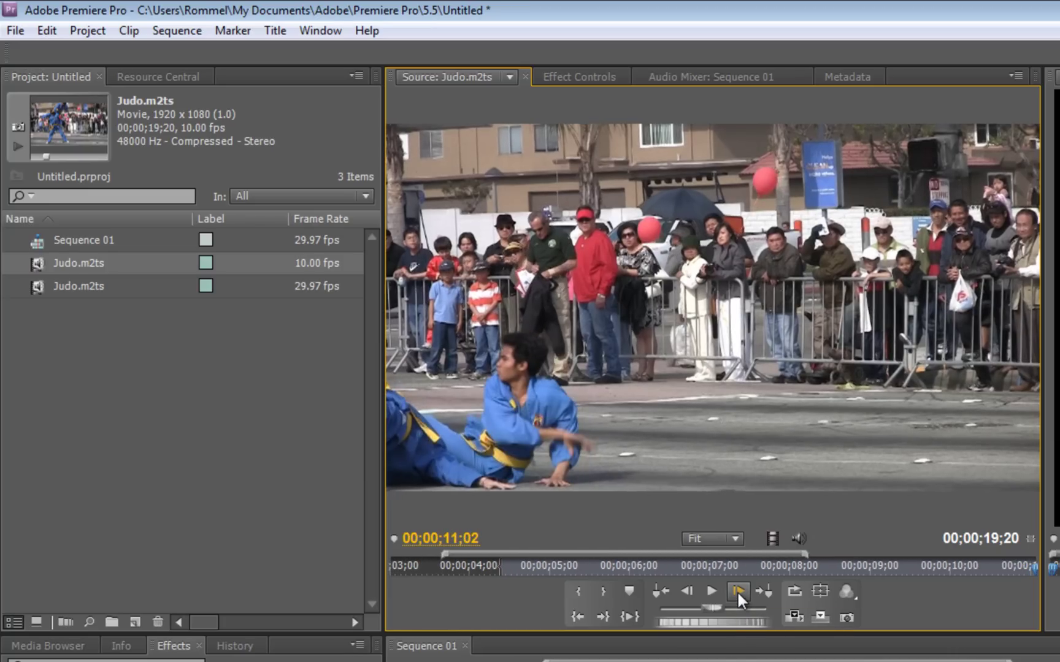
left_click(689, 593)
left_click(690, 596)
left_click(689, 594)
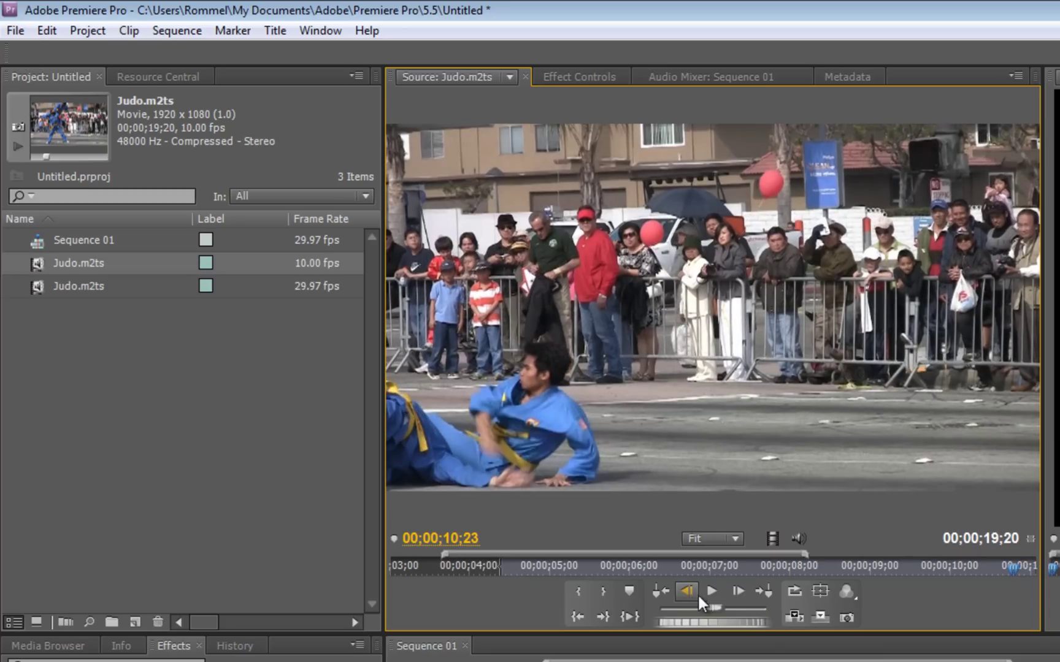
left_click(737, 592)
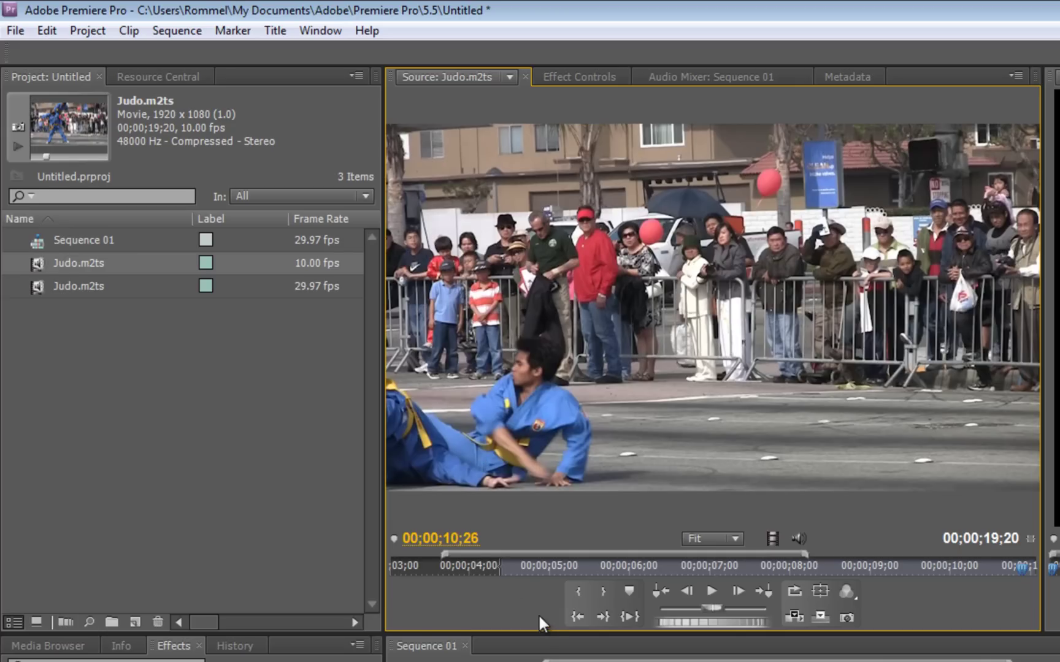
left_click(606, 595)
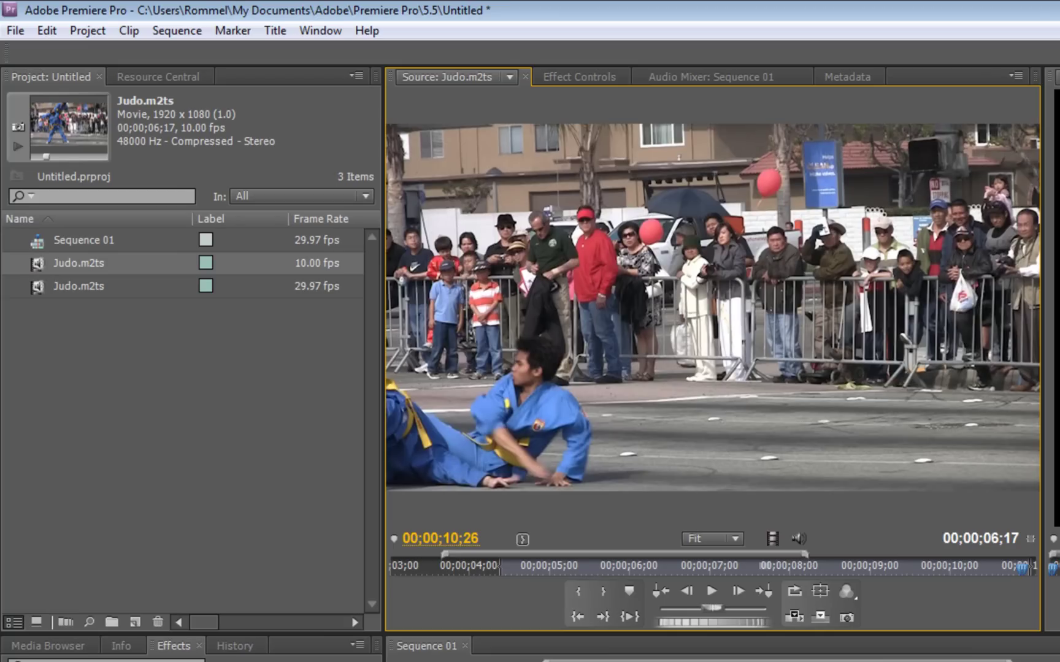
left_click(83, 262)
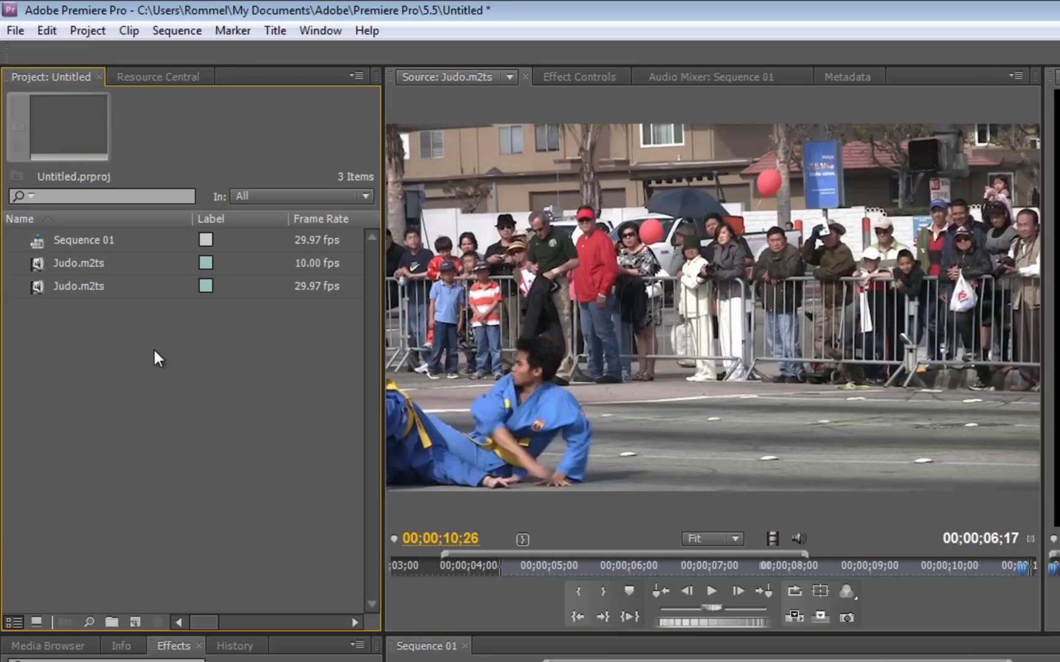
left_click(22, 158)
Place the trimmed 10 fps clip on Video 1 and the 29.97 fps clip on Video 2.
left_click(22, 158)
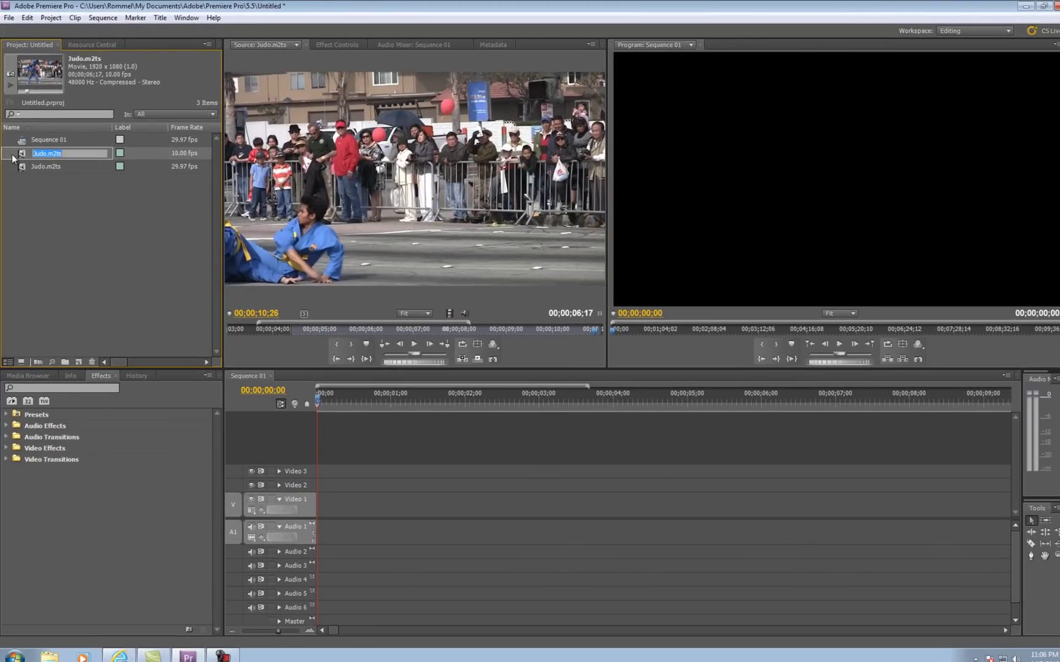
left_click_drag(22, 158, 377, 526)
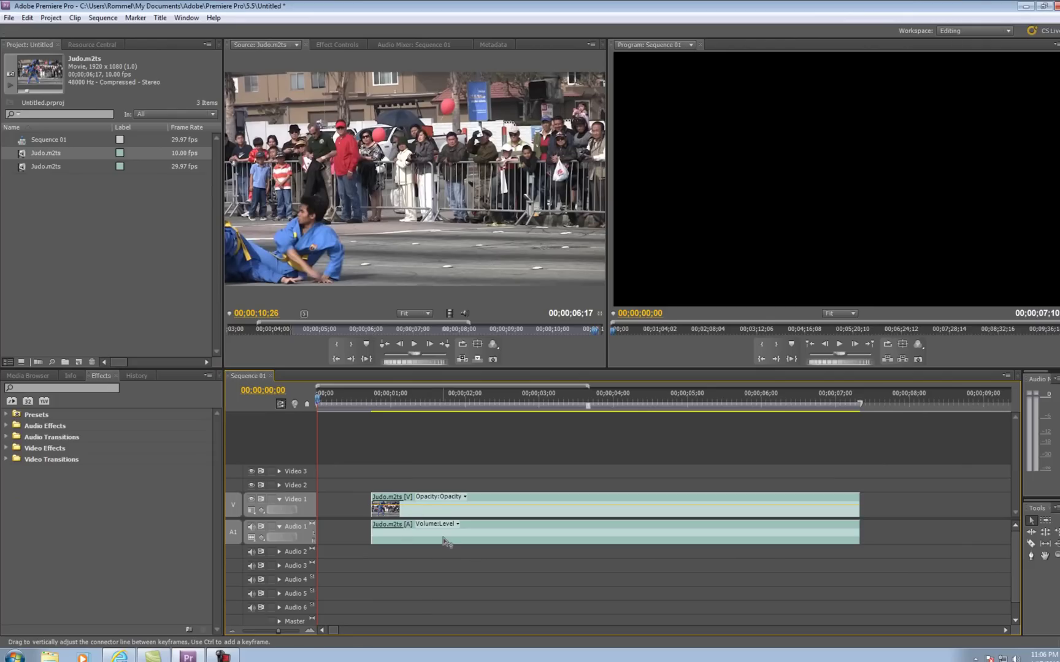
left_click(47, 187)
left_click(28, 168)
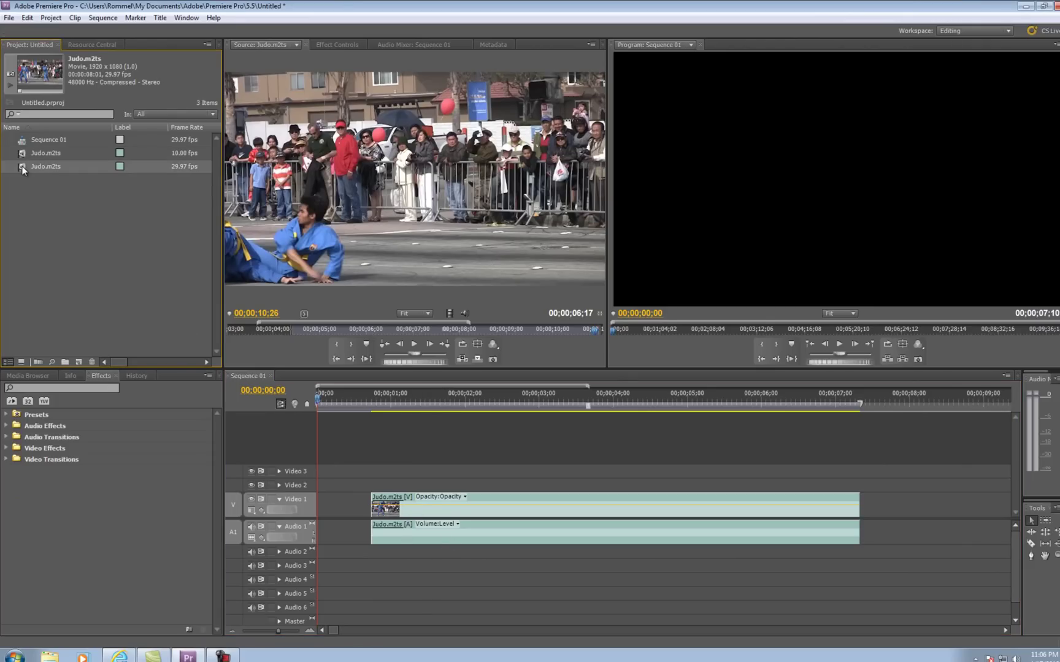
left_click_drag(28, 166, 428, 494)
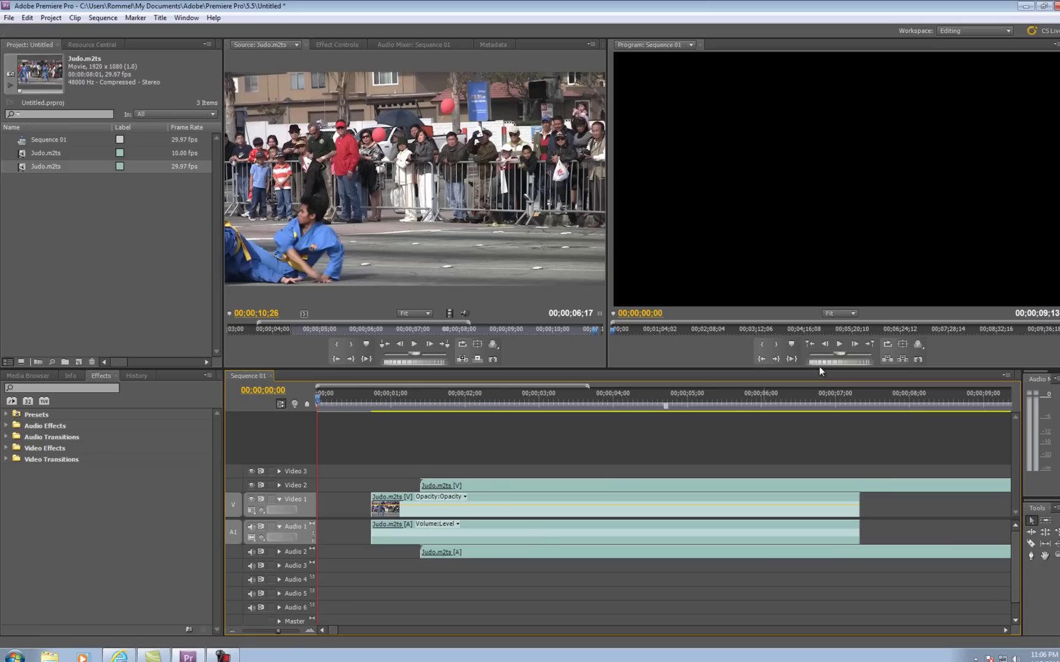
left_click_drag(317, 403, 364, 406)
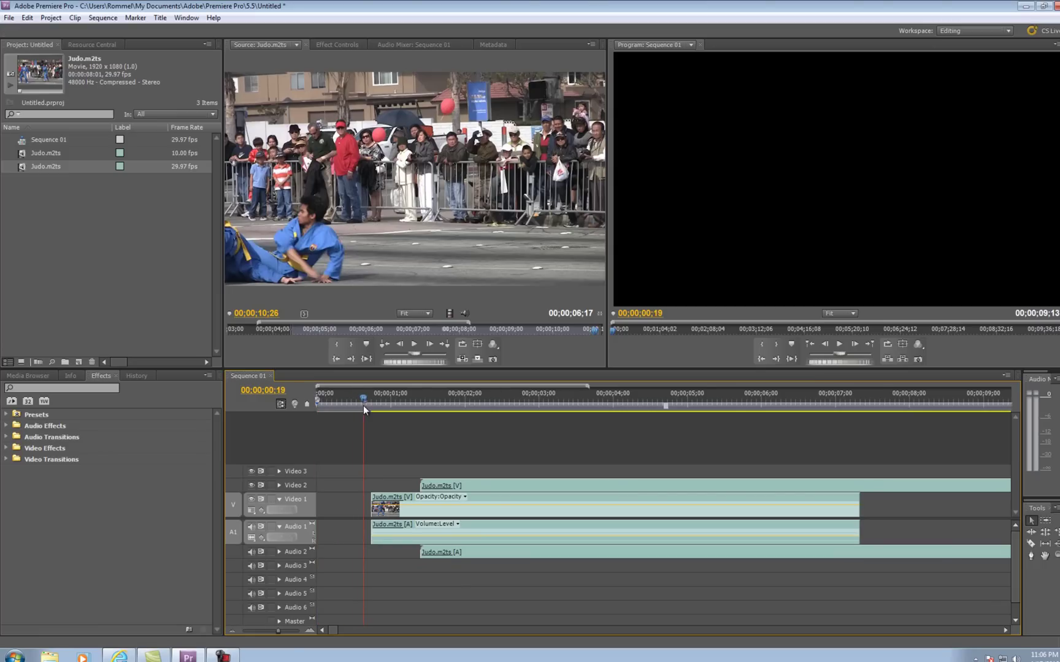
Play the sequence and step back to around 00;00;00;22.
left_click(838, 345)
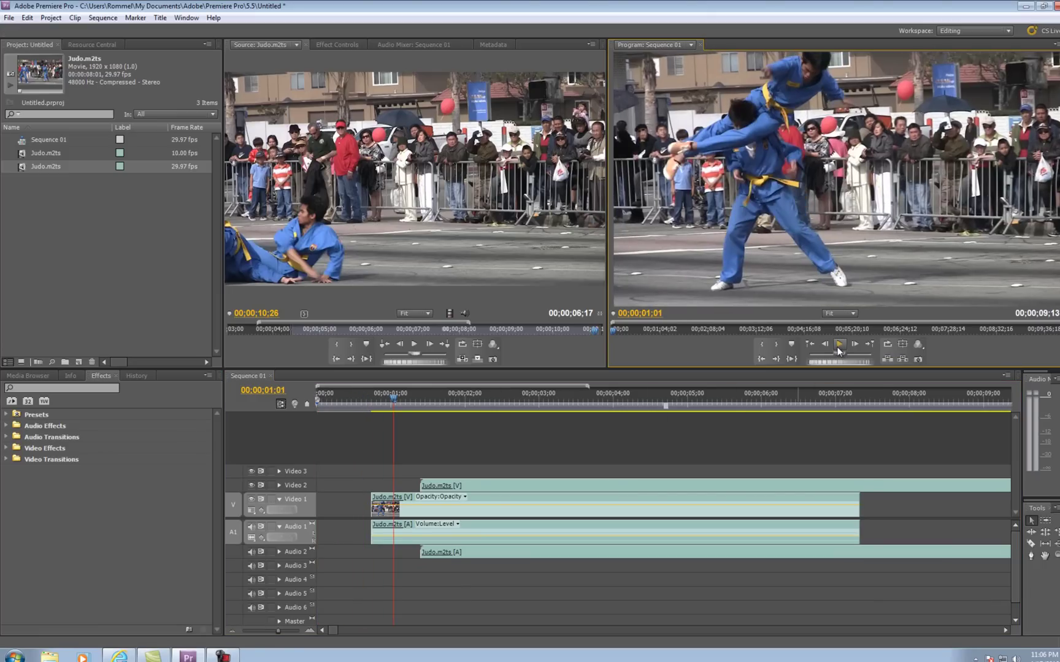
left_click(825, 344)
left_click(825, 344)
left_click(825, 344)
left_click(830, 347)
left_click(829, 347)
left_click(830, 347)
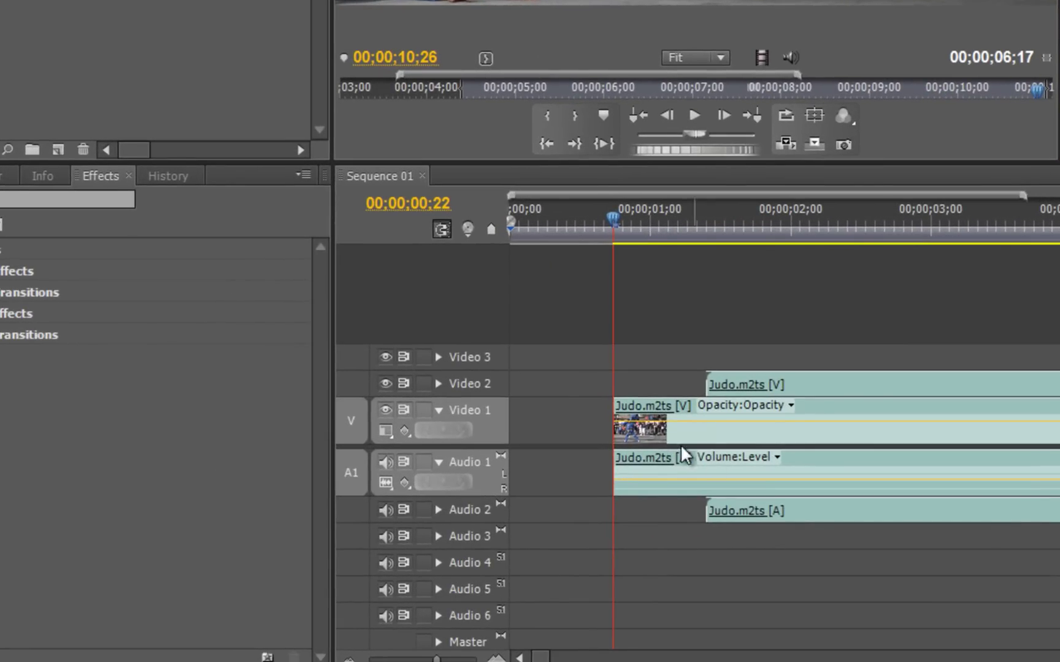
Hide Video 1 and step the normal-speed footage to the throw's start at 00;00;02;26.
left_click(383, 411)
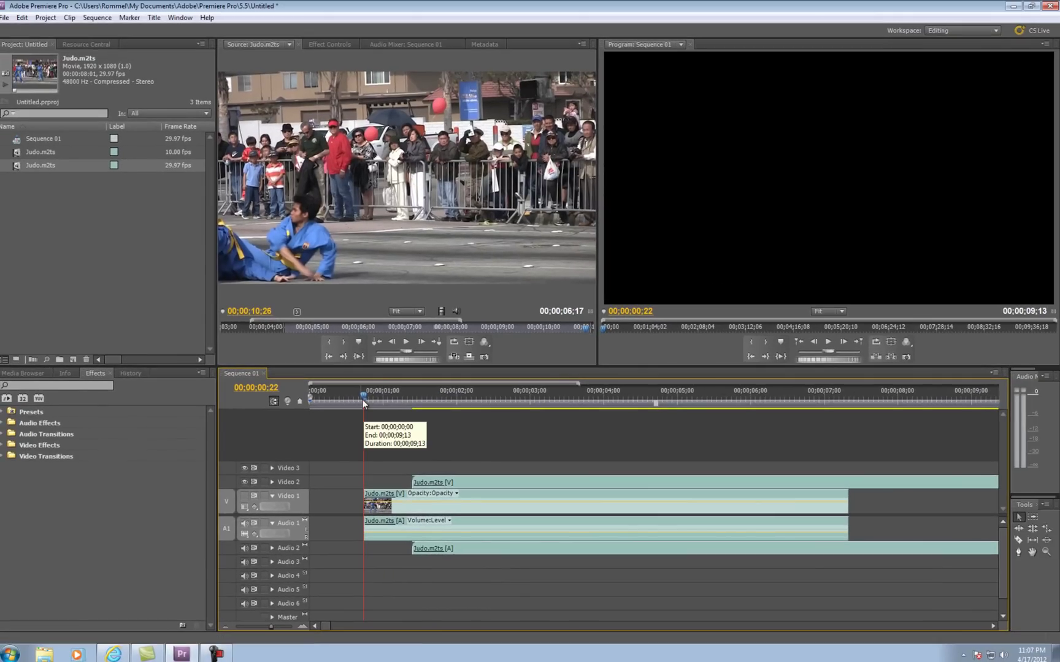
left_click_drag(364, 402, 461, 400)
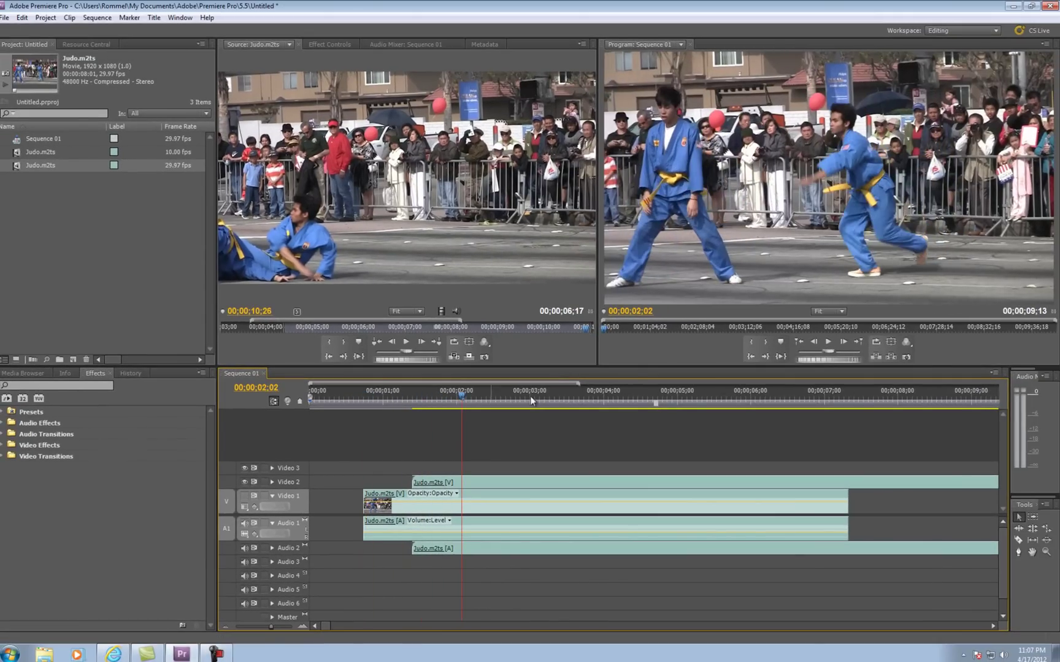
left_click(829, 342)
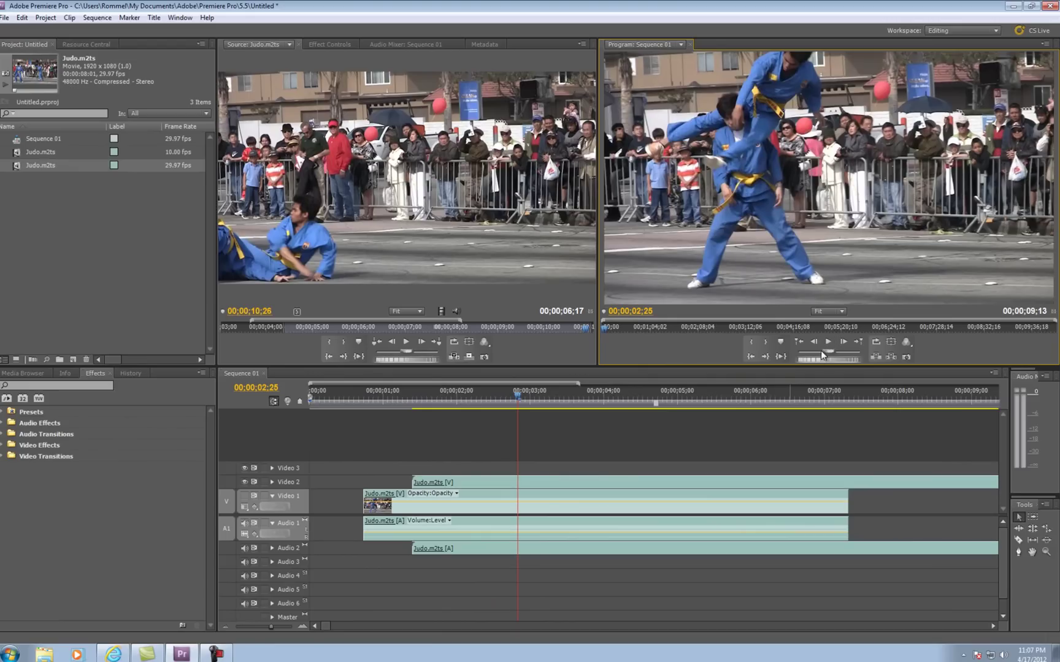
left_click(815, 342)
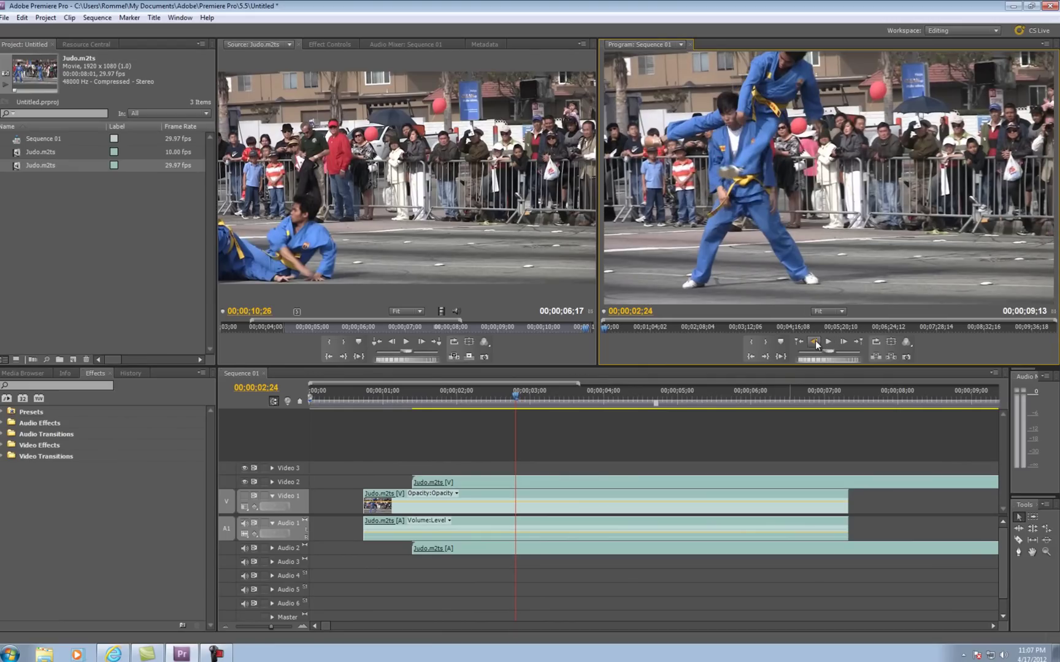
left_click(846, 342)
left_click(849, 345)
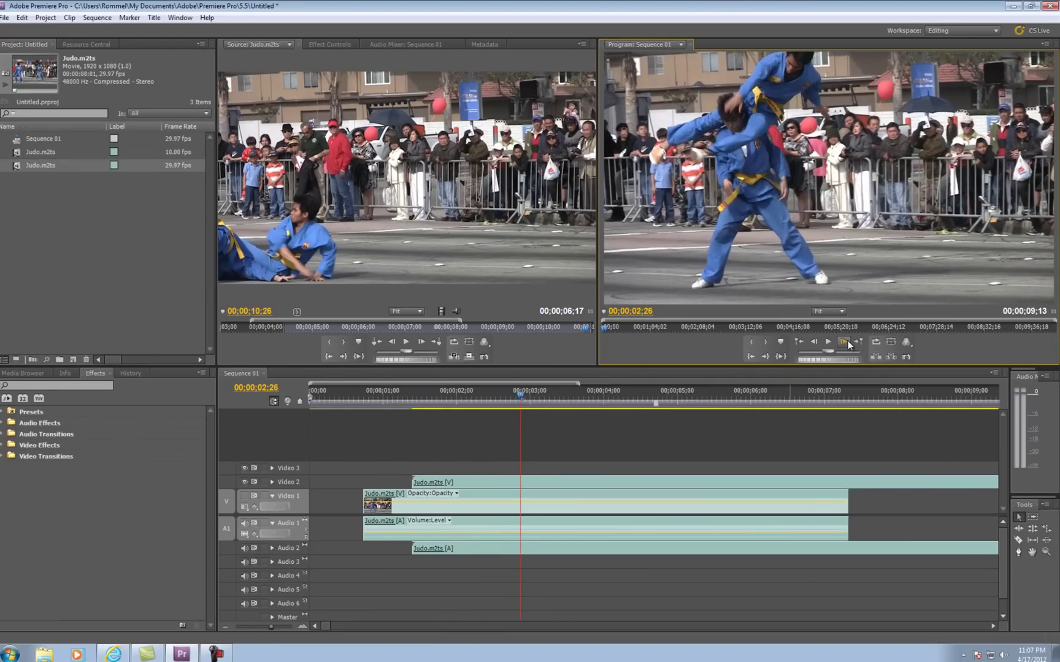
left_click(813, 341)
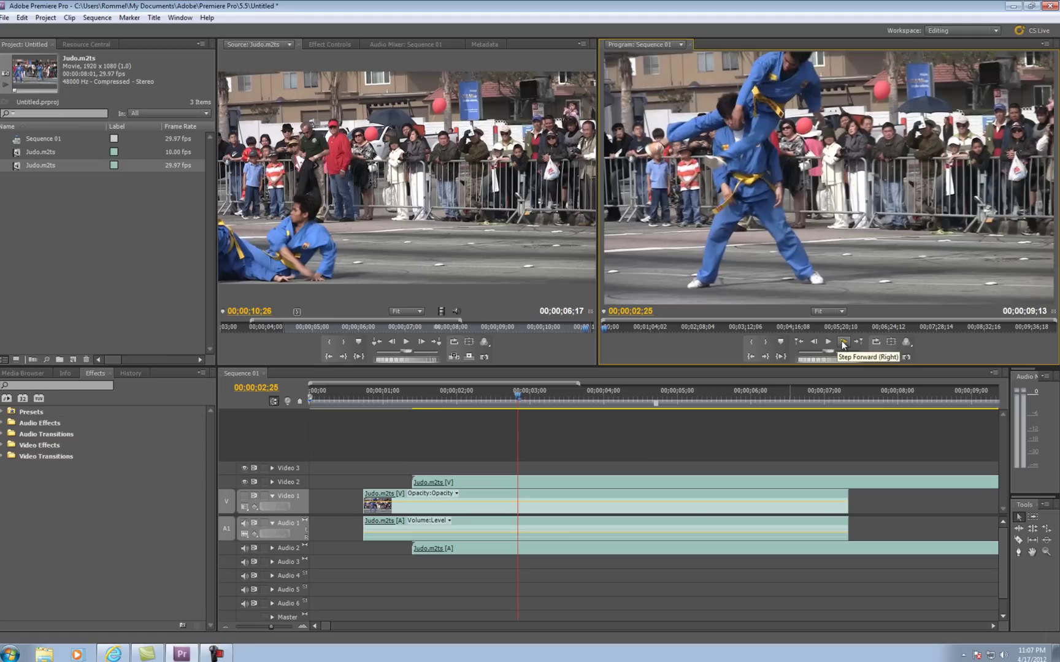
left_click(843, 344)
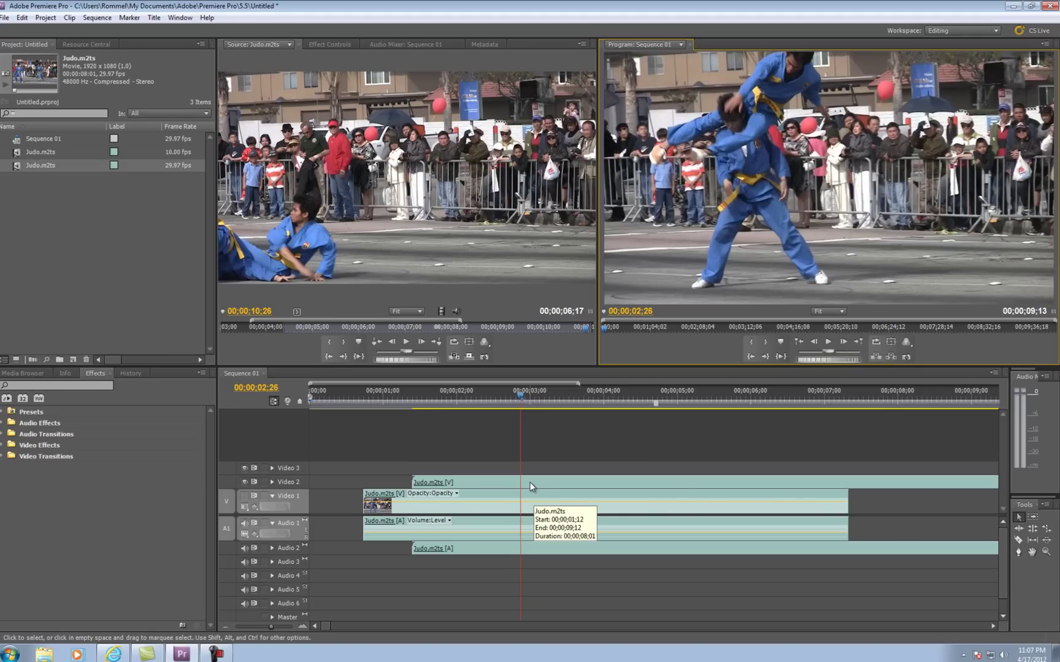
Razor-cut the Video 2 clip at the playhead, then show Video 1 and hide Video 2.
key("c")
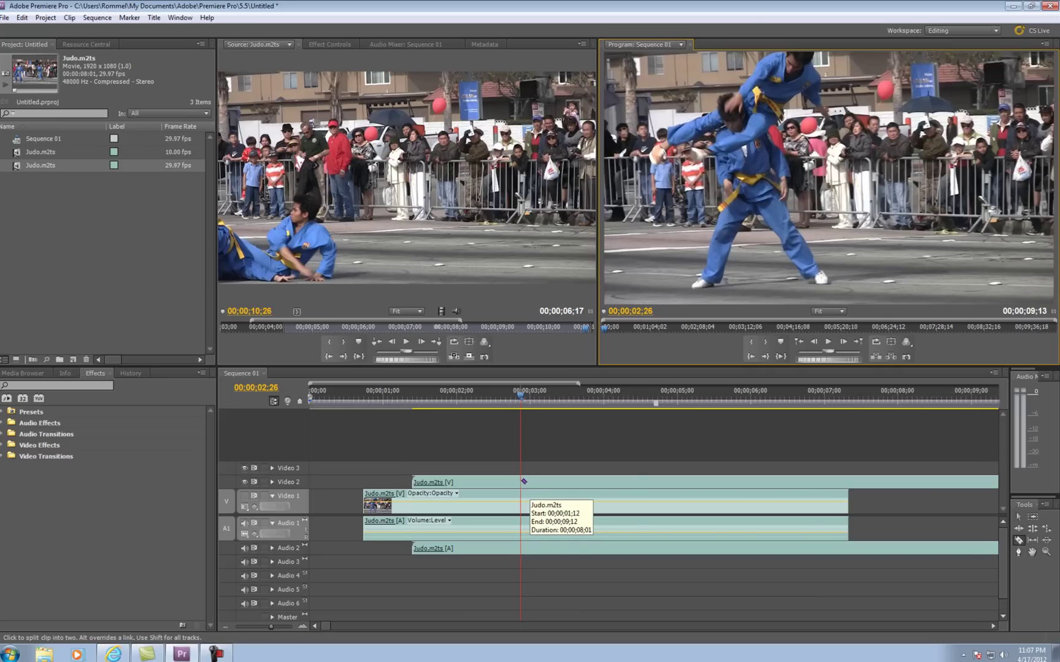
left_click(523, 481)
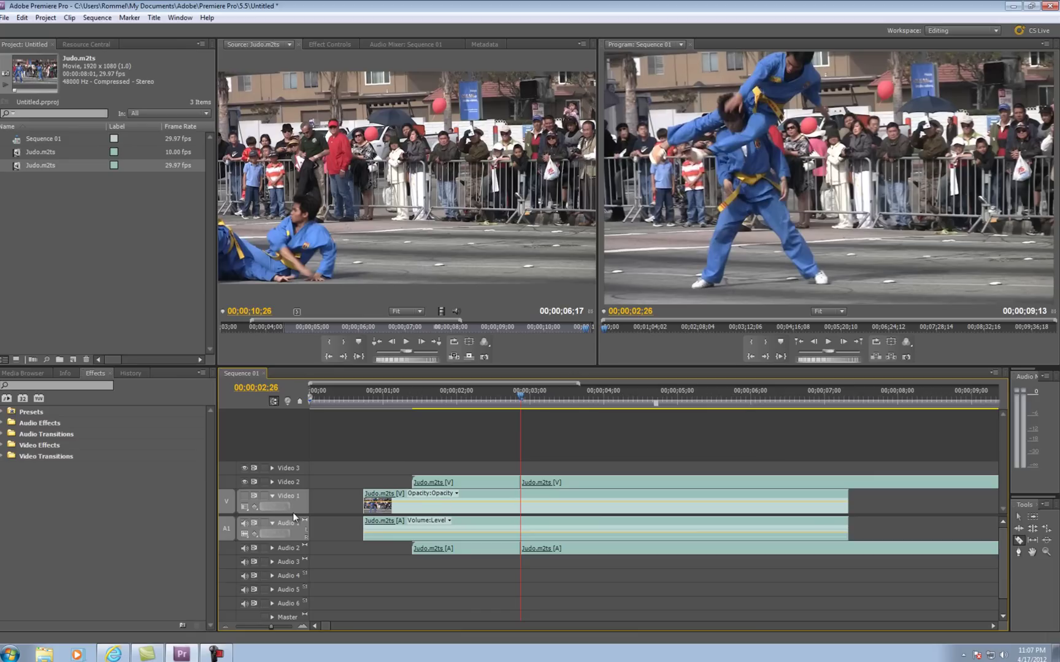
left_click(244, 496)
left_click(244, 482)
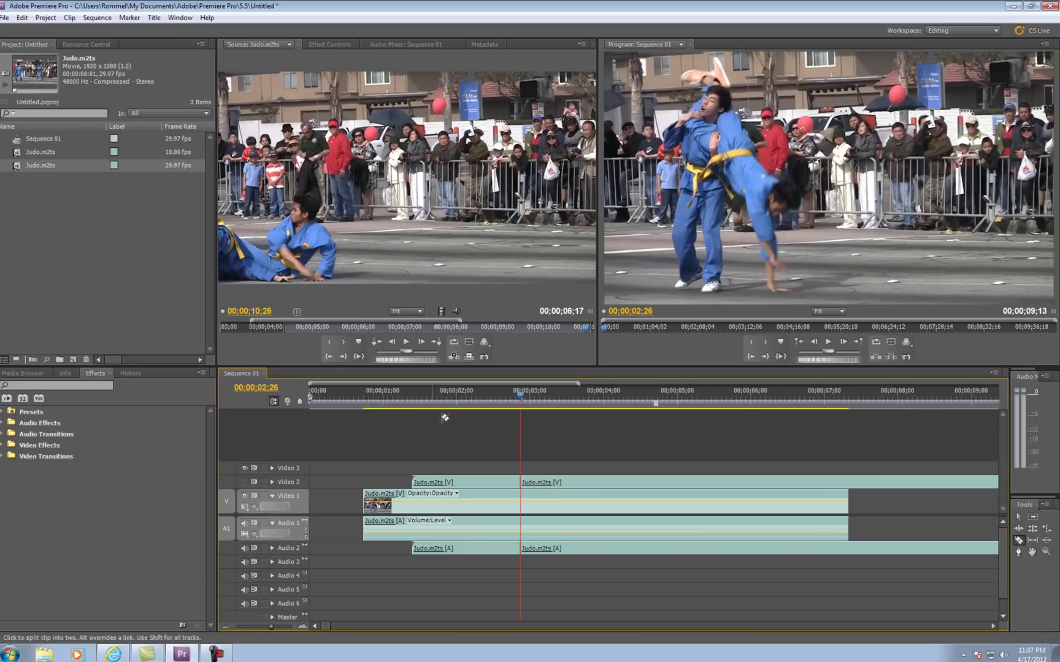
Play the slow-motion clip and step back to its last frame at 00;00;07;09.
left_click_drag(522, 402, 833, 415)
left_click(827, 343)
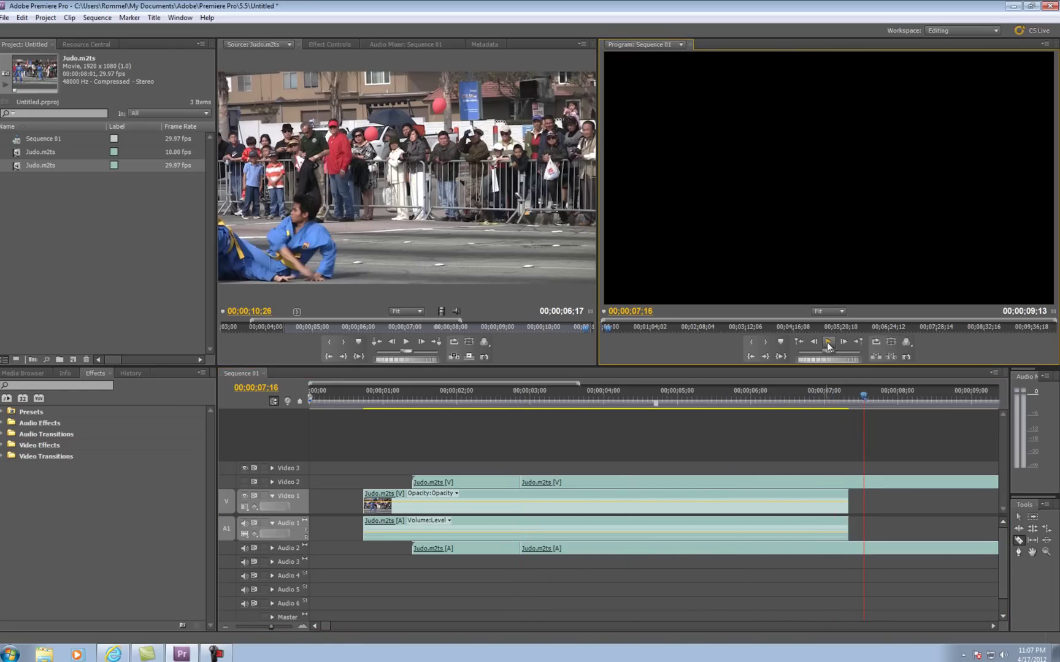
left_click(814, 342)
left_click(815, 342)
left_click(815, 342)
left_click(814, 343)
left_click(815, 342)
left_click(815, 342)
left_click(814, 342)
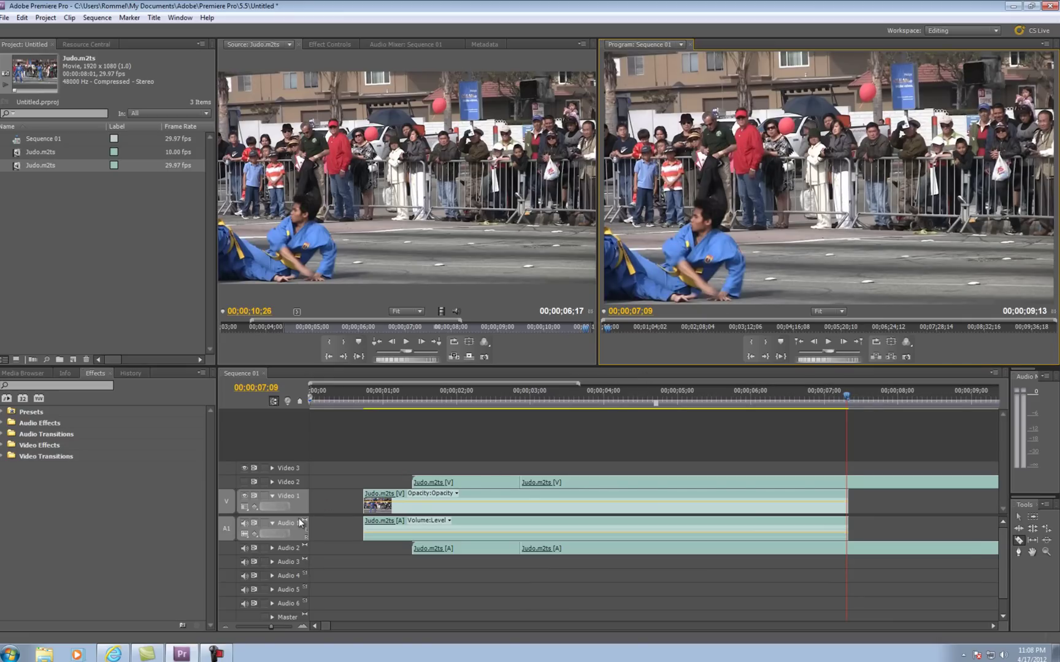
Hide Video 1, show Video 2, and step to 00;00;05;01 matching the final pose.
left_click(244, 498)
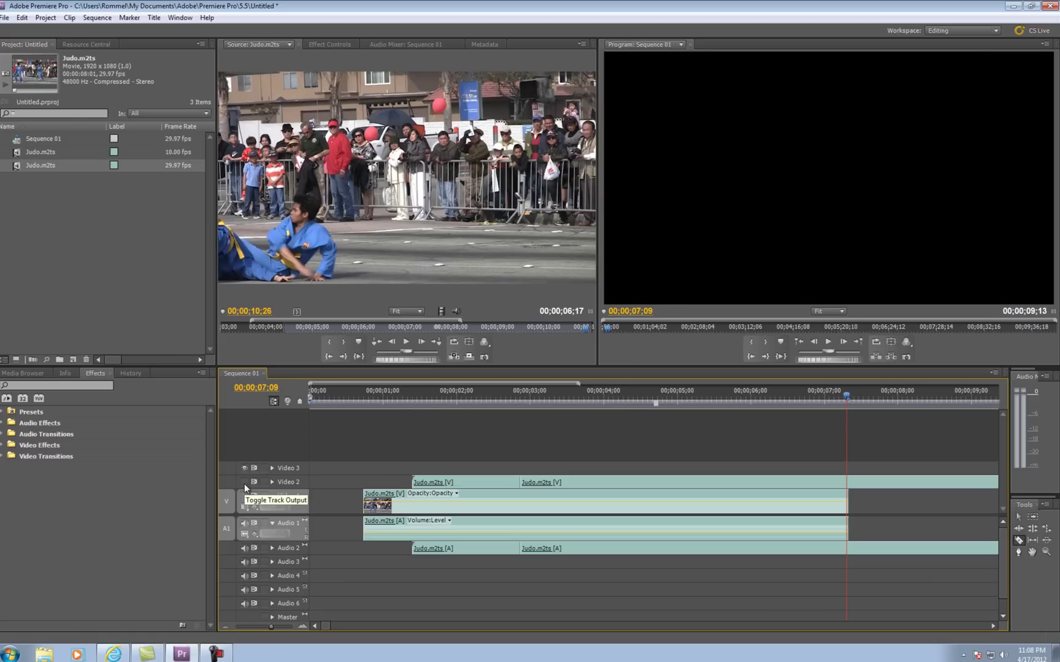
left_click(244, 484)
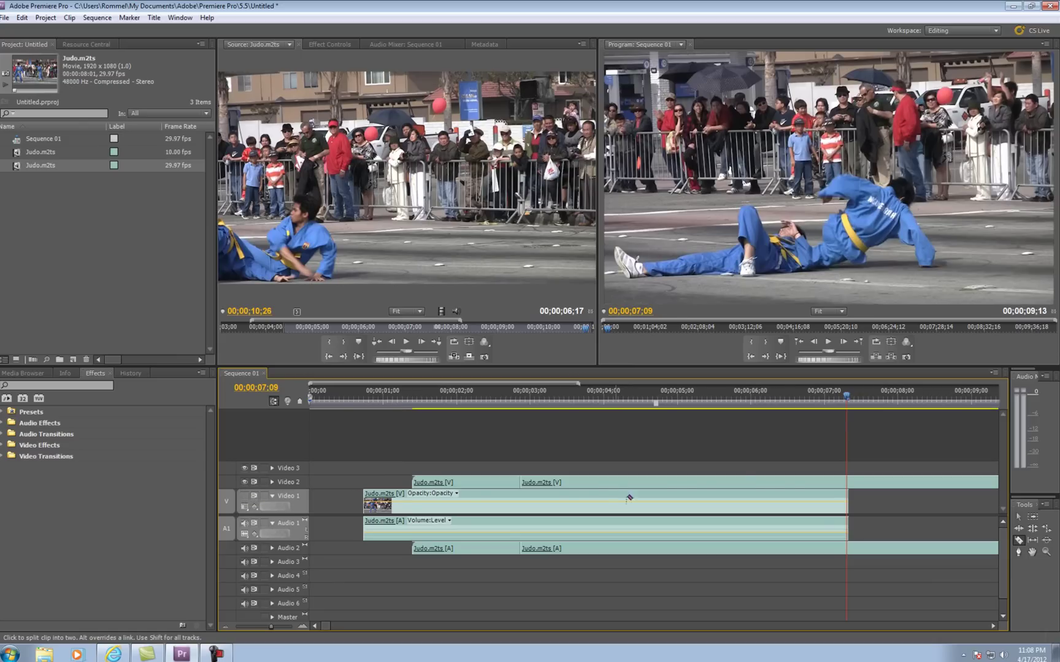
left_click_drag(846, 396, 685, 405)
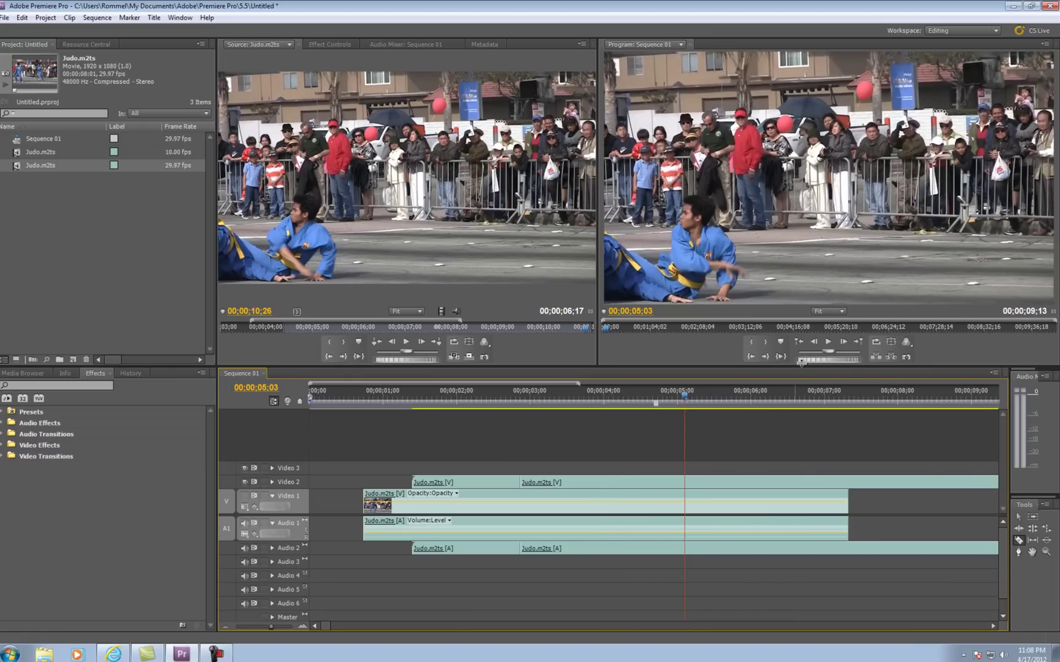
left_click(813, 347)
left_click(813, 347)
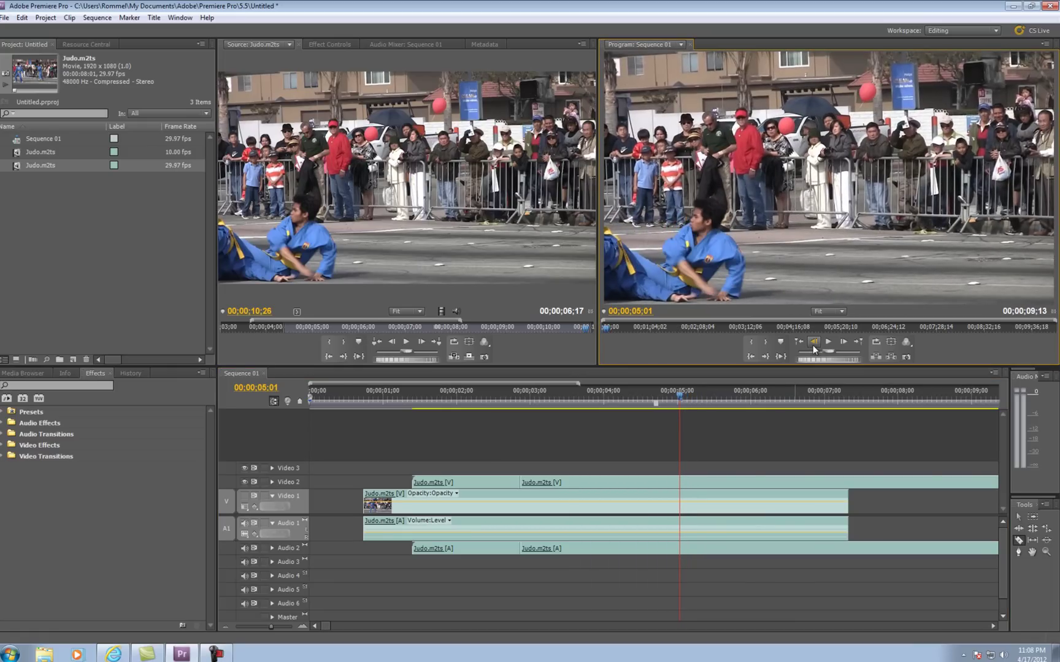
left_click(843, 343)
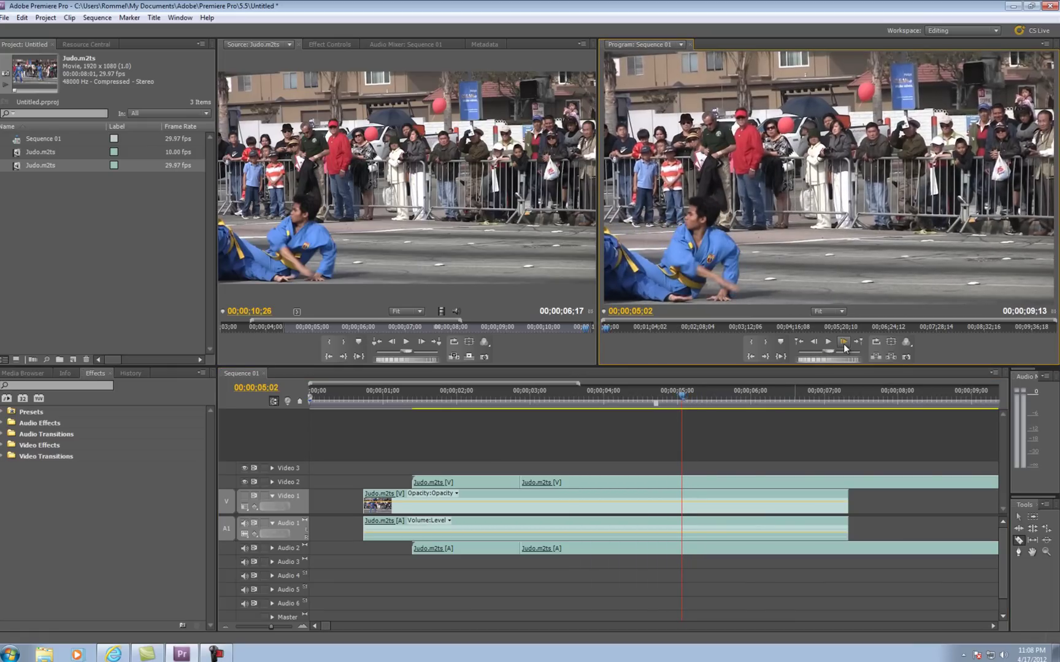
left_click(819, 345)
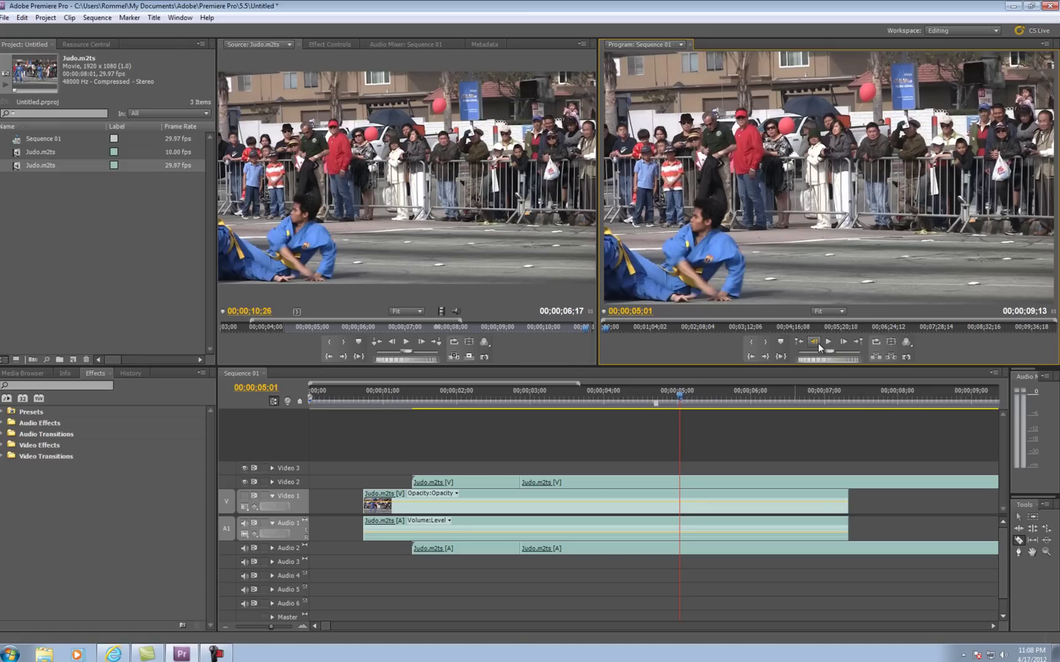
Cut the normal-speed Video 2 clip at 00;00;05;01 and spread its three pieces apart.
left_click(684, 481)
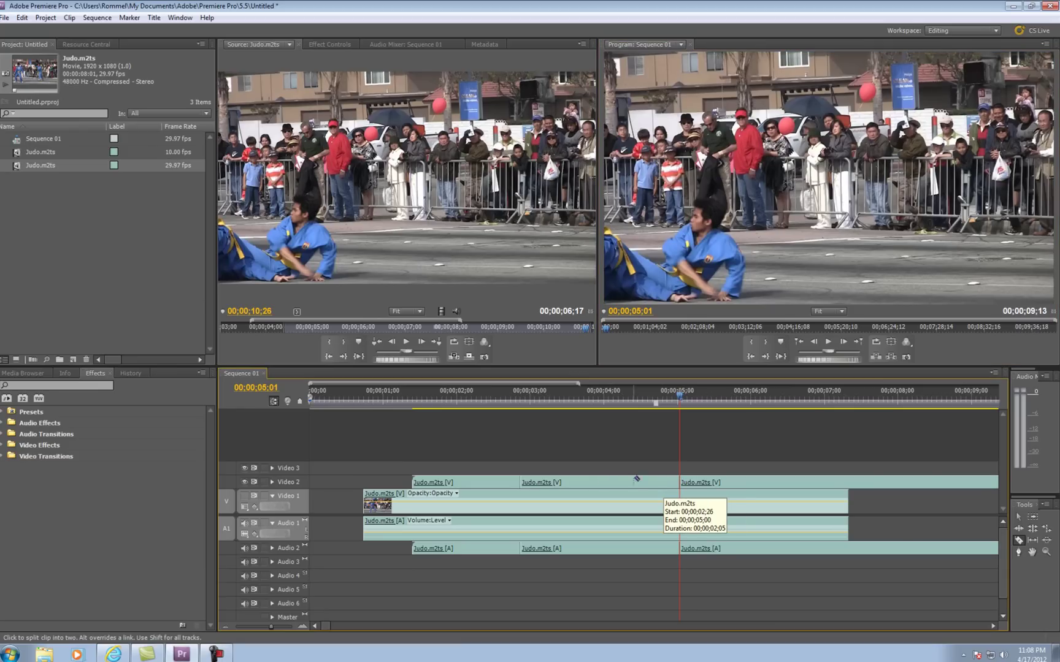
key("v")
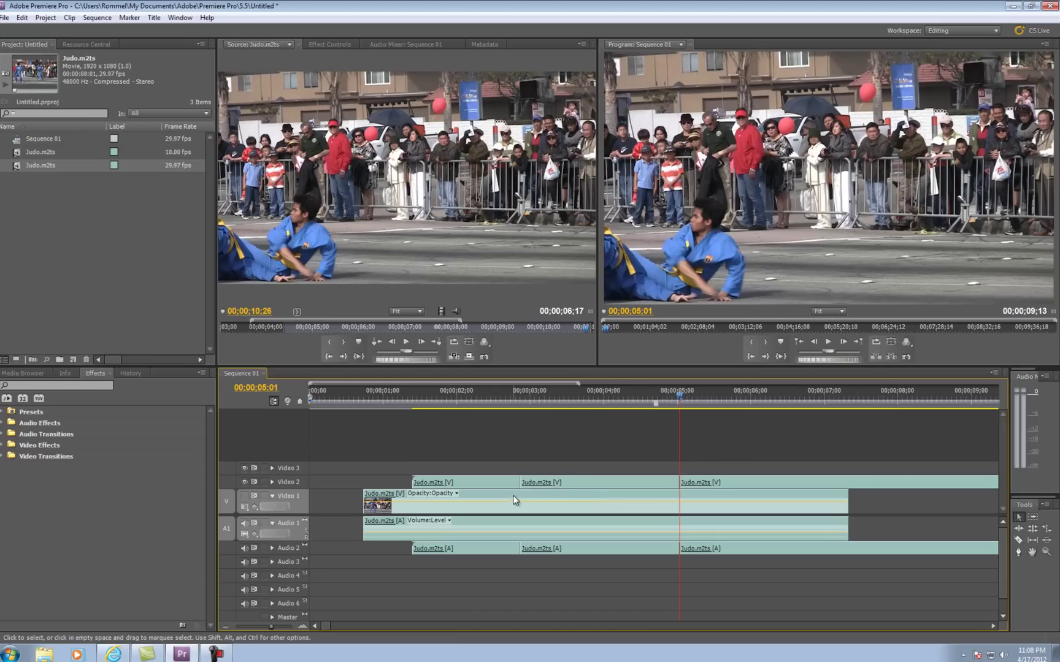
left_click_drag(508, 482, 434, 482)
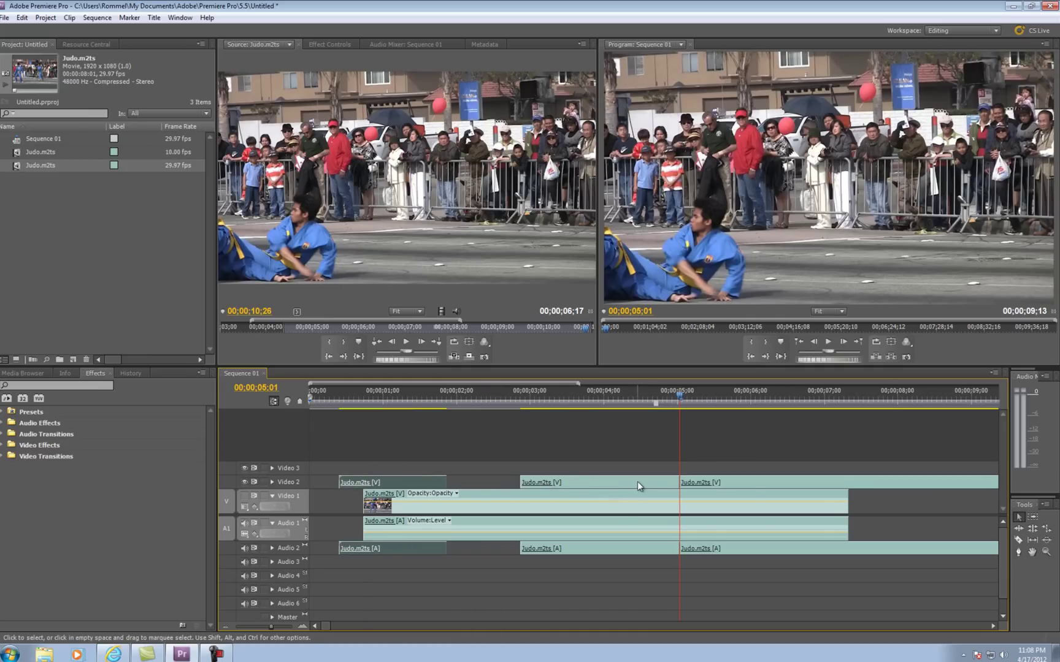
left_click_drag(639, 483, 592, 482)
left_click_drag(747, 482, 794, 484)
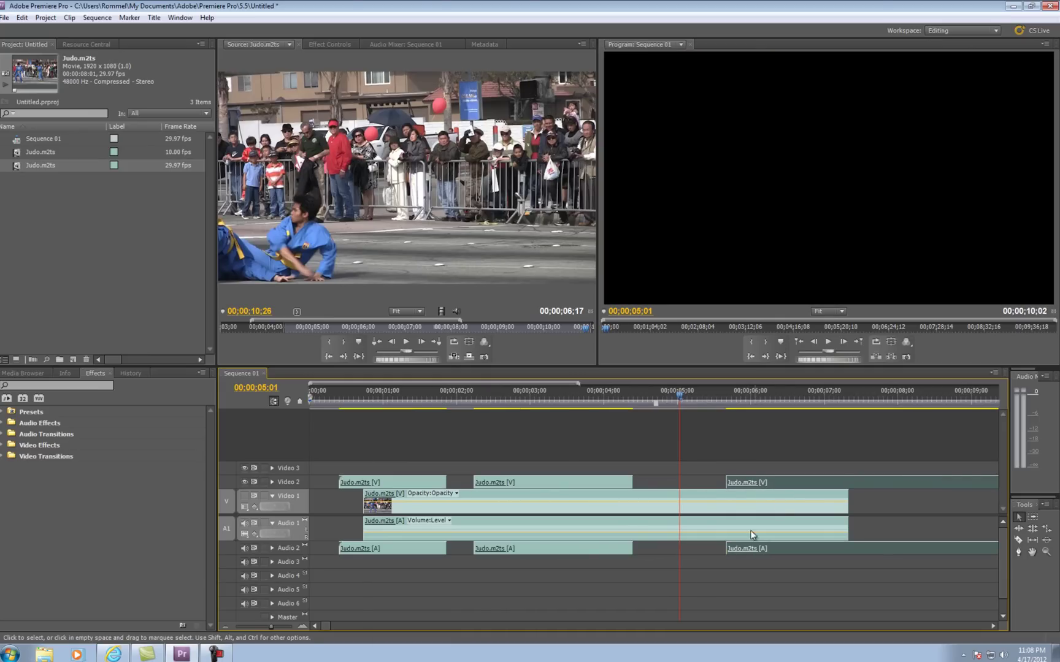
Delete the 00;00;02;05 middle piece covering the throw, leaving a gap.
left_click(538, 483)
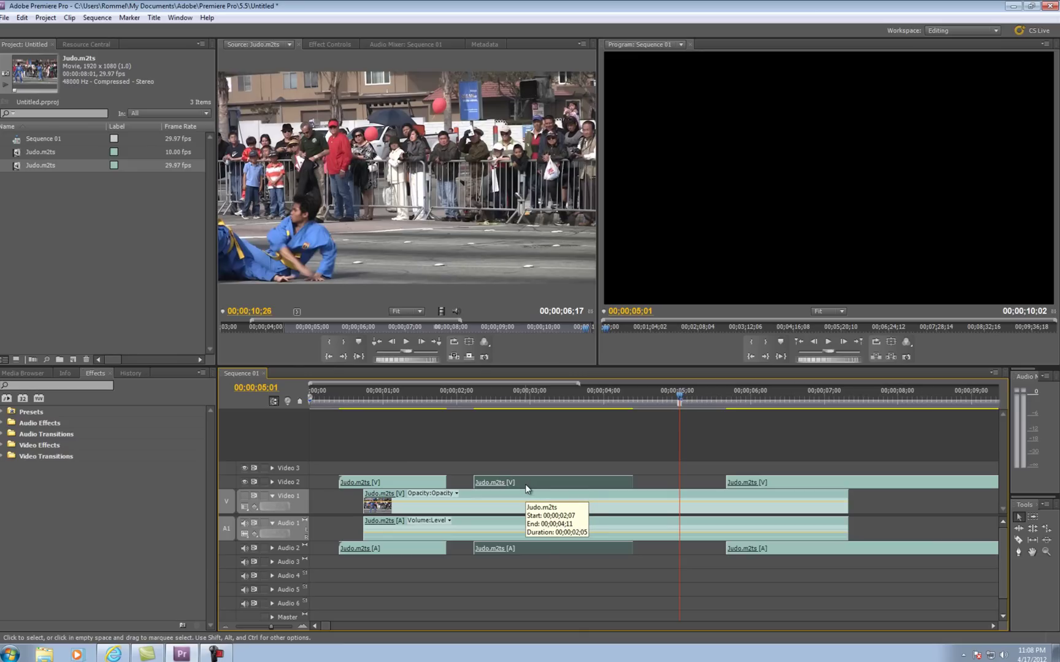
key("Delete")
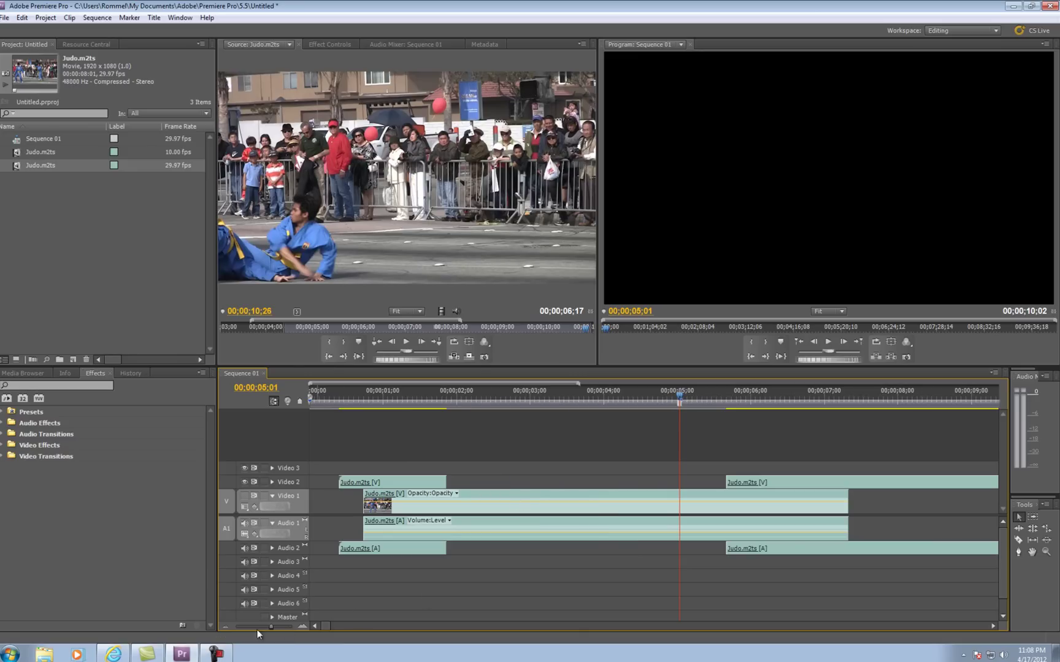
left_click(225, 627)
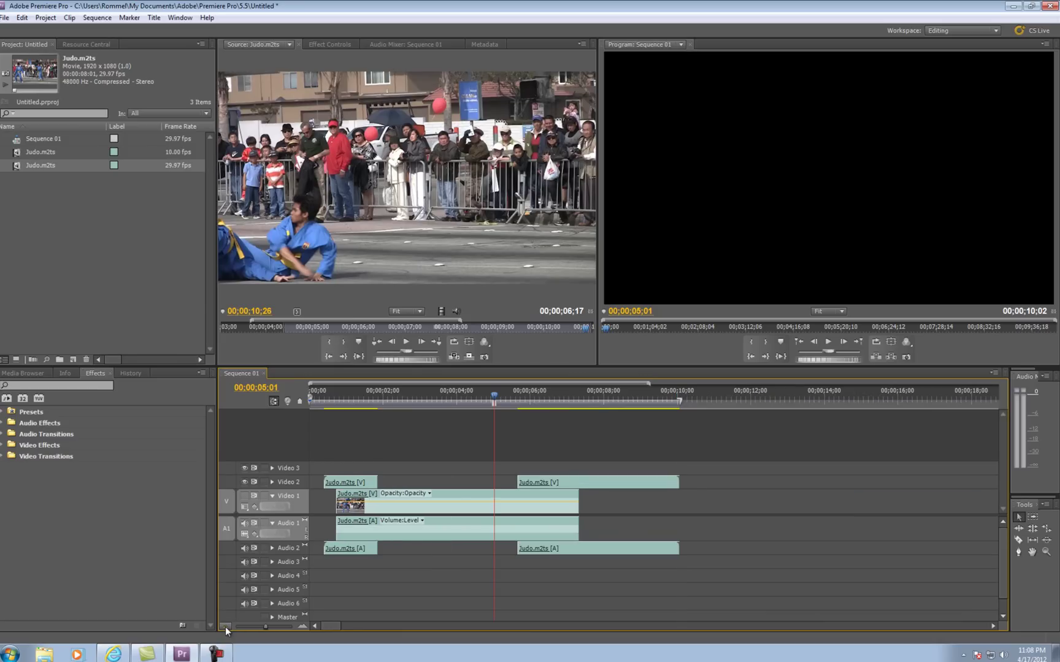
Shift the closing piece and slow-motion clip right, then drop the opening piece onto Video 1.
left_click_drag(584, 485, 769, 486)
left_click_drag(545, 494, 620, 499)
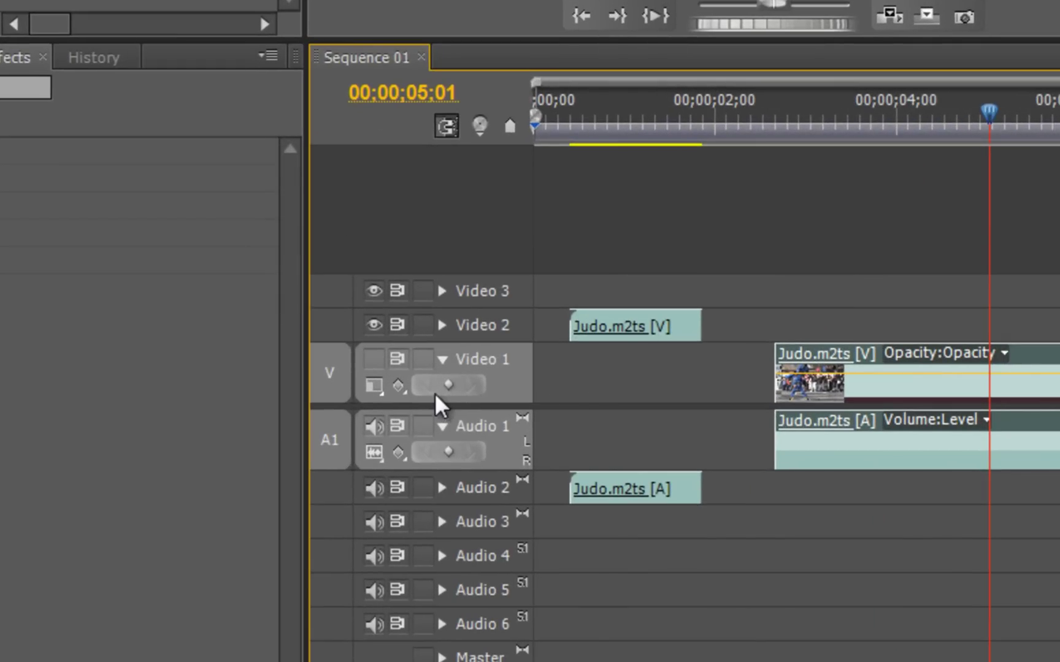
left_click(375, 360)
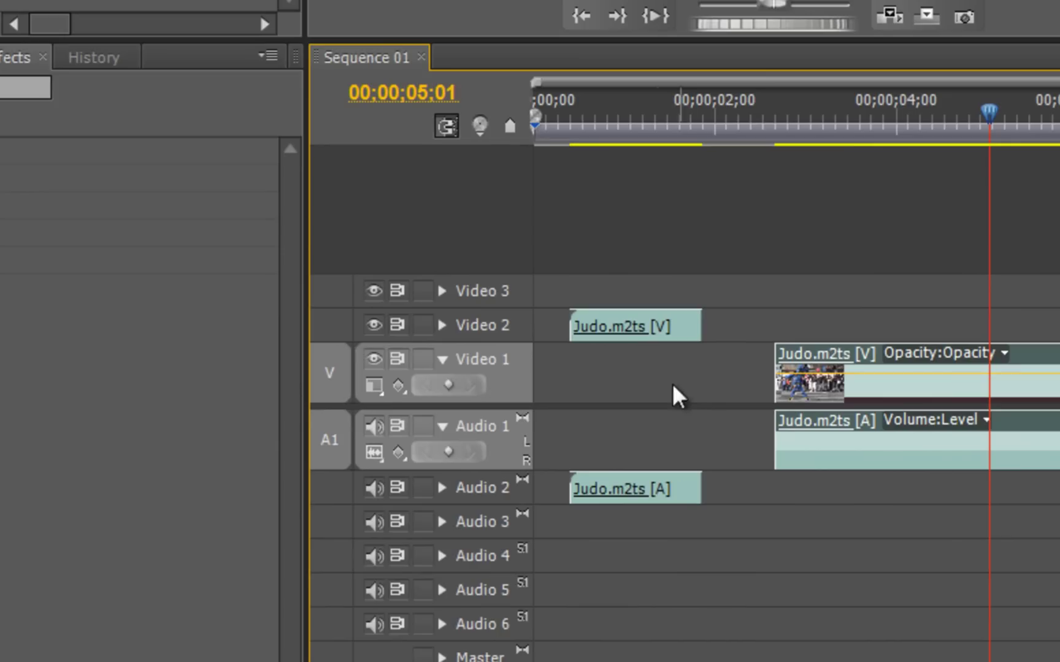
left_click(696, 328)
left_click_drag(697, 328, 678, 382)
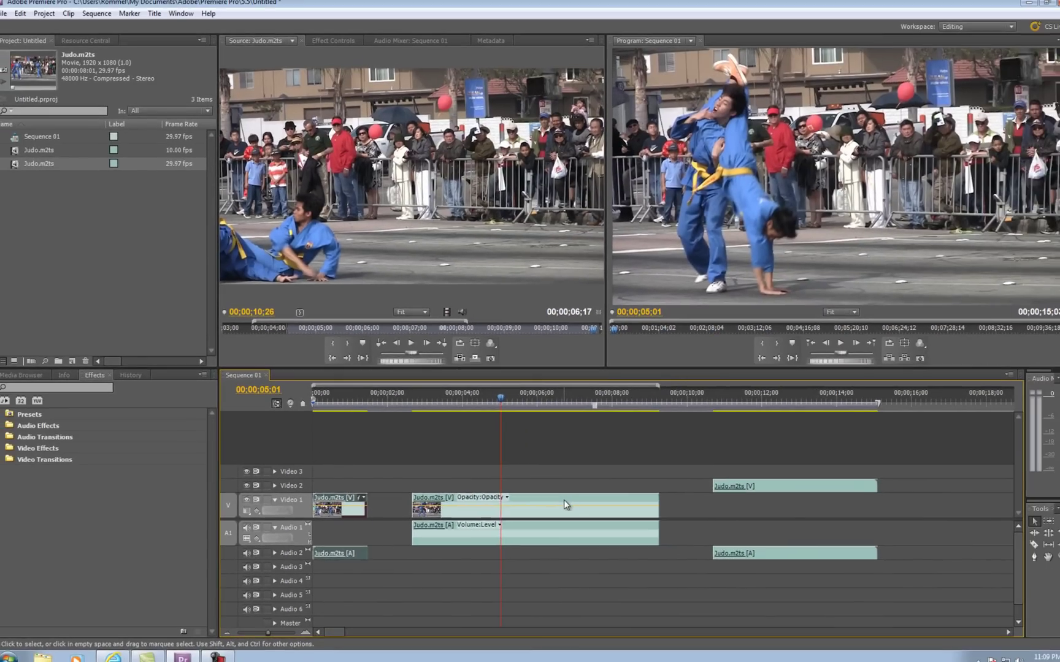
Butt the slow-motion throw and closing piece after the opening piece on Video 1, playhead at 0.
left_click_drag(564, 500, 359, 555)
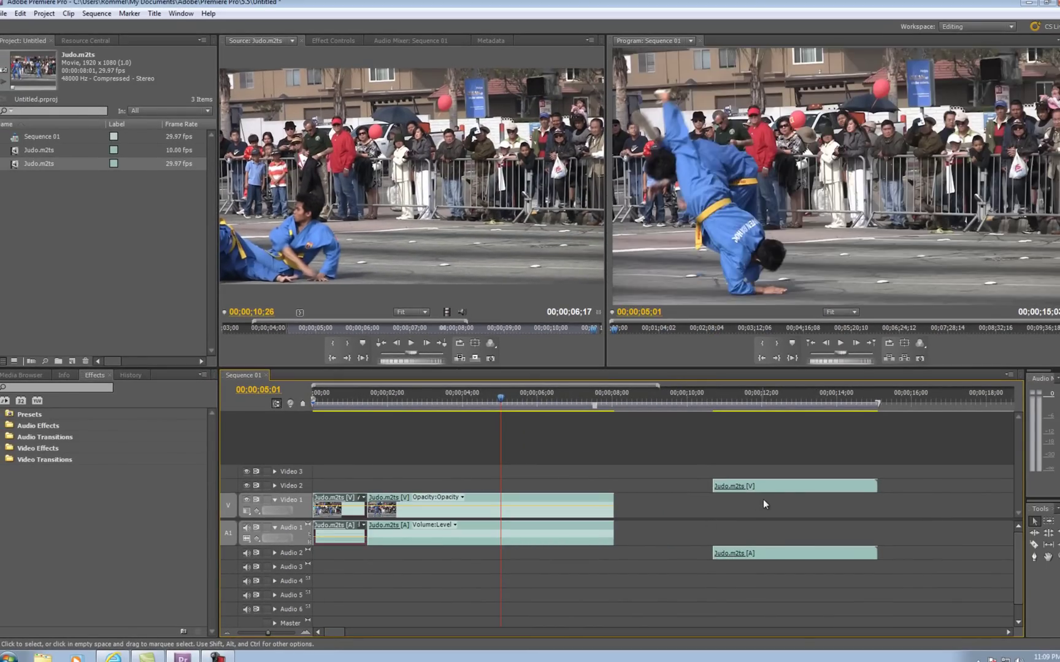
left_click_drag(778, 484, 778, 507)
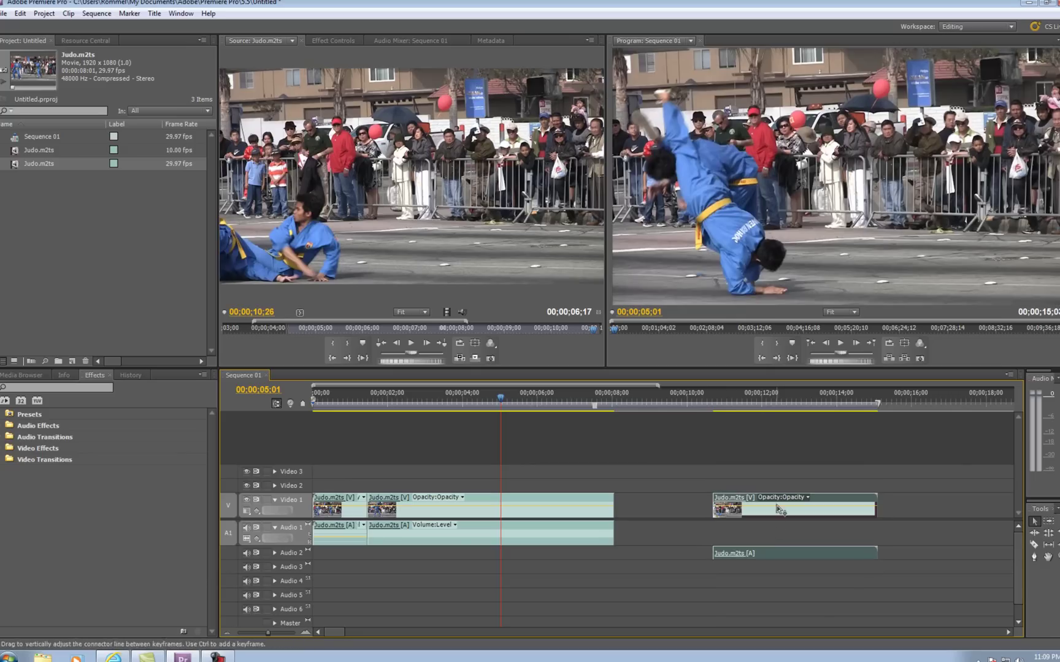
left_click_drag(776, 554, 723, 499)
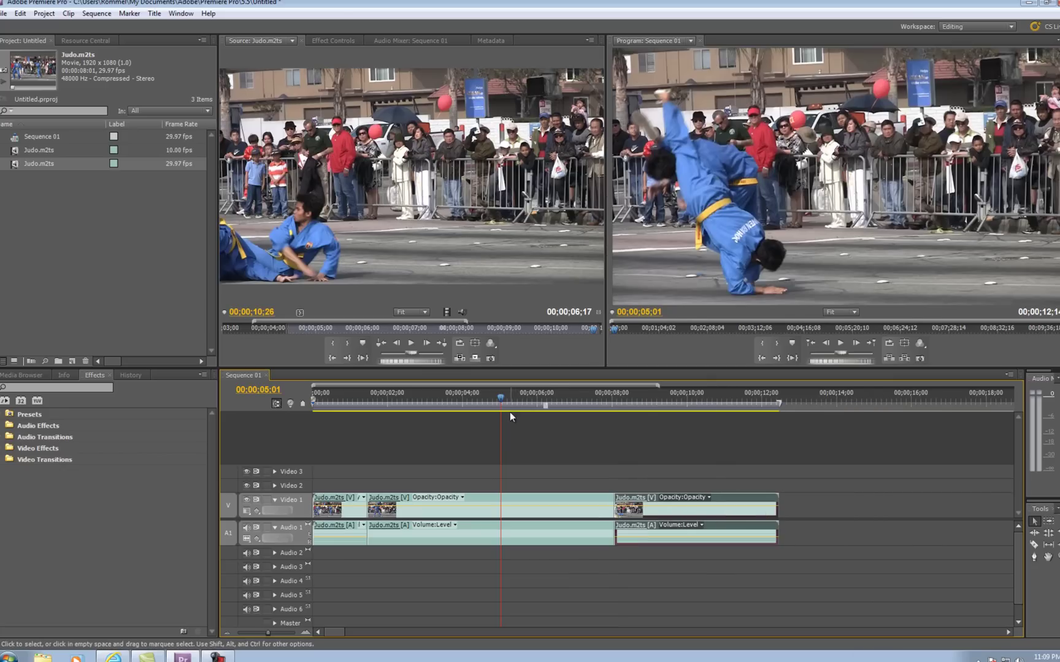
left_click_drag(501, 400, 313, 400)
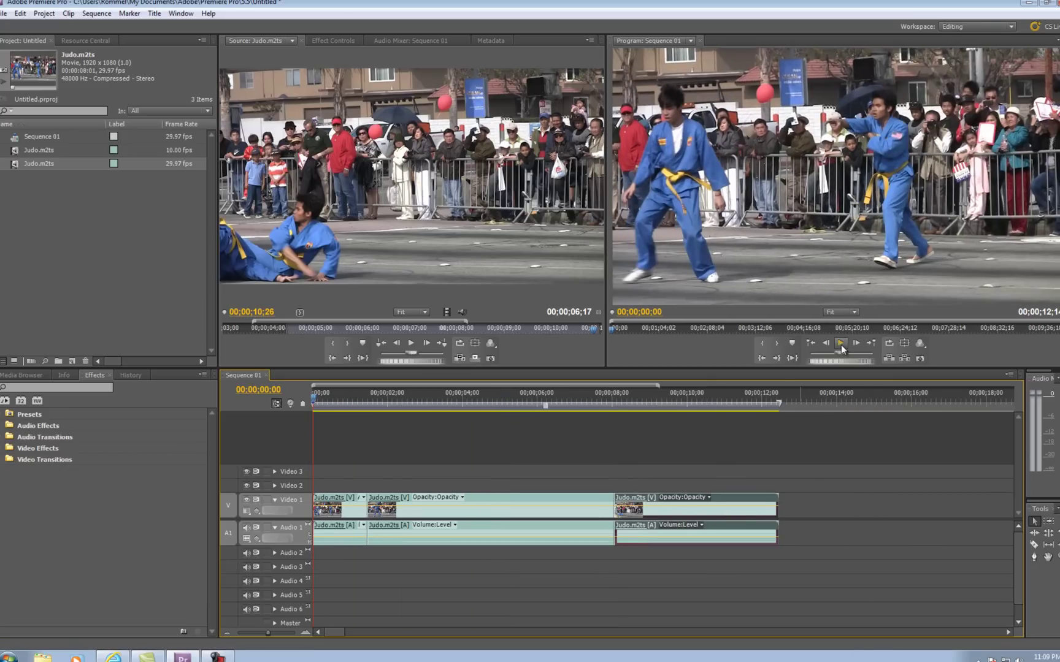